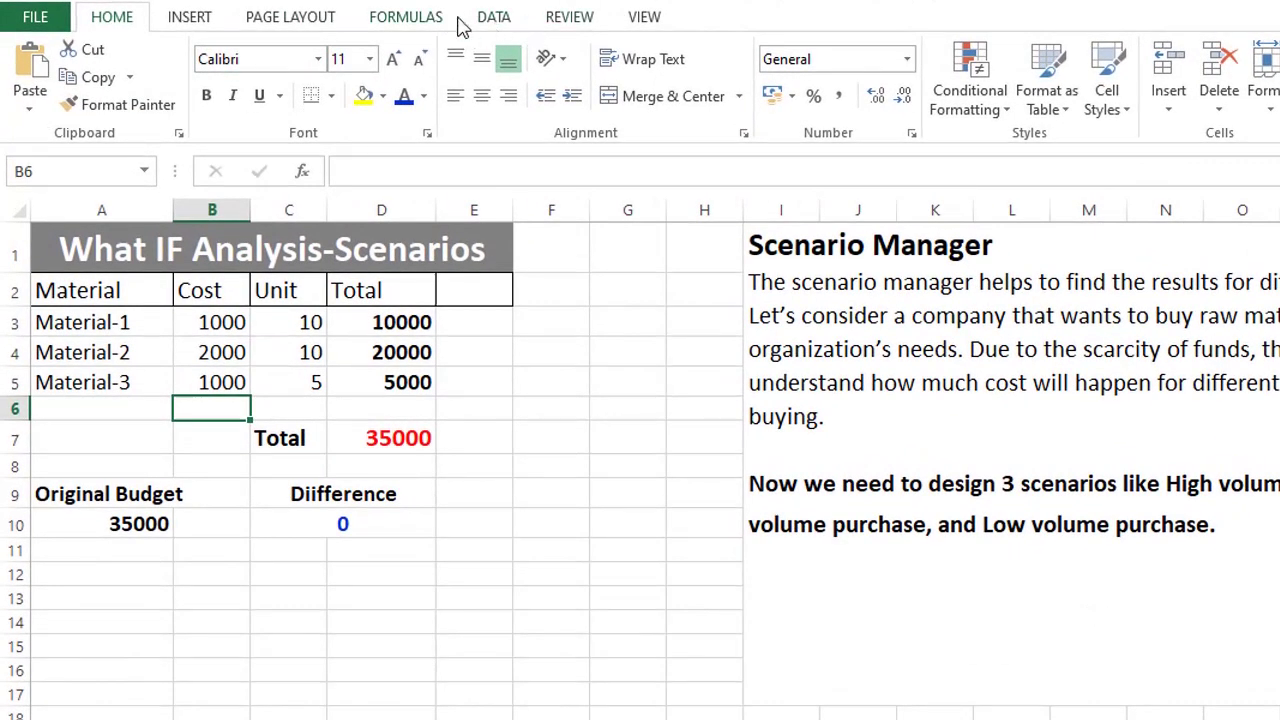
Examine the formulas behind the material totals, the overall total, the original budget and the difference
click(494, 17)
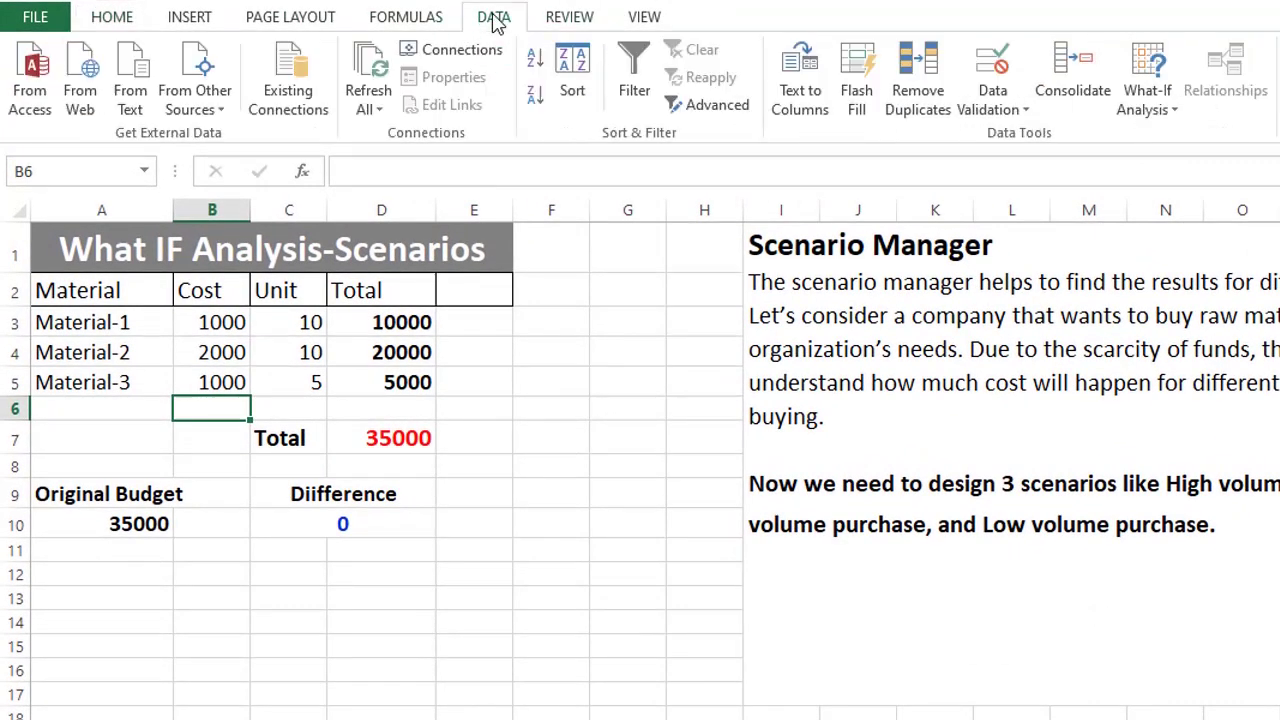
click(1151, 107)
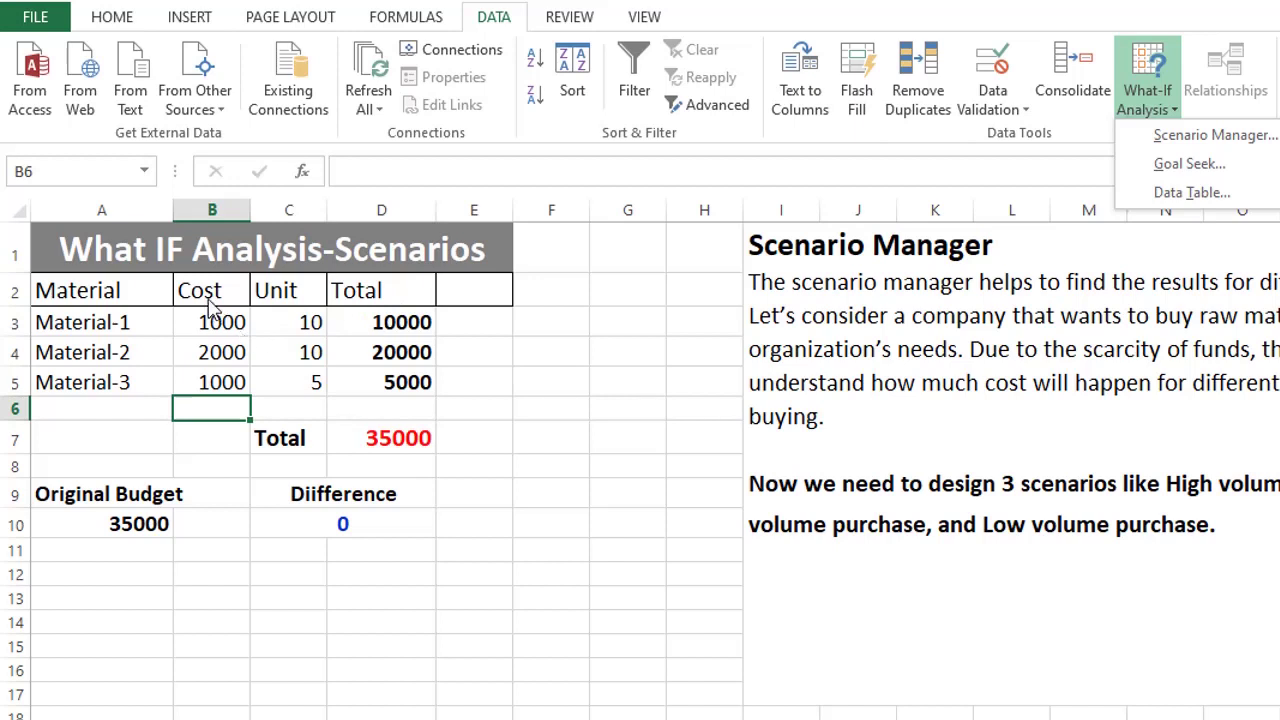
click(410, 324)
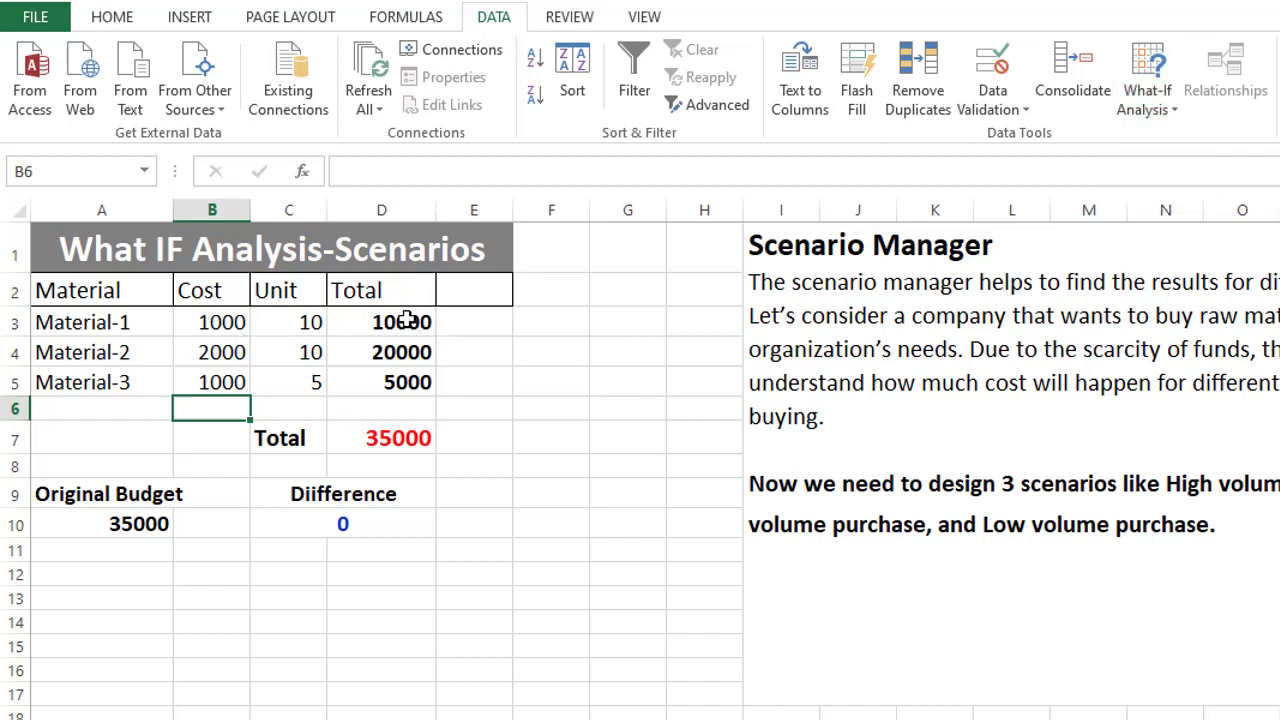
click(412, 322)
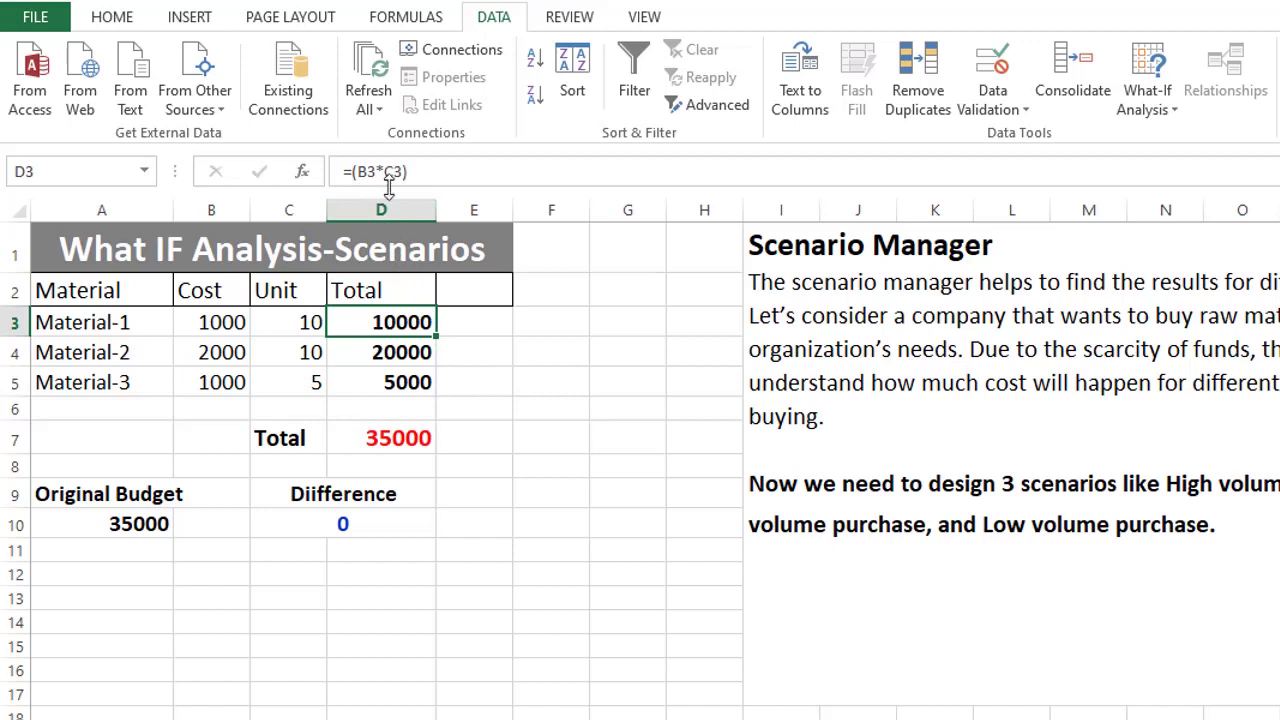
click(404, 352)
click(408, 388)
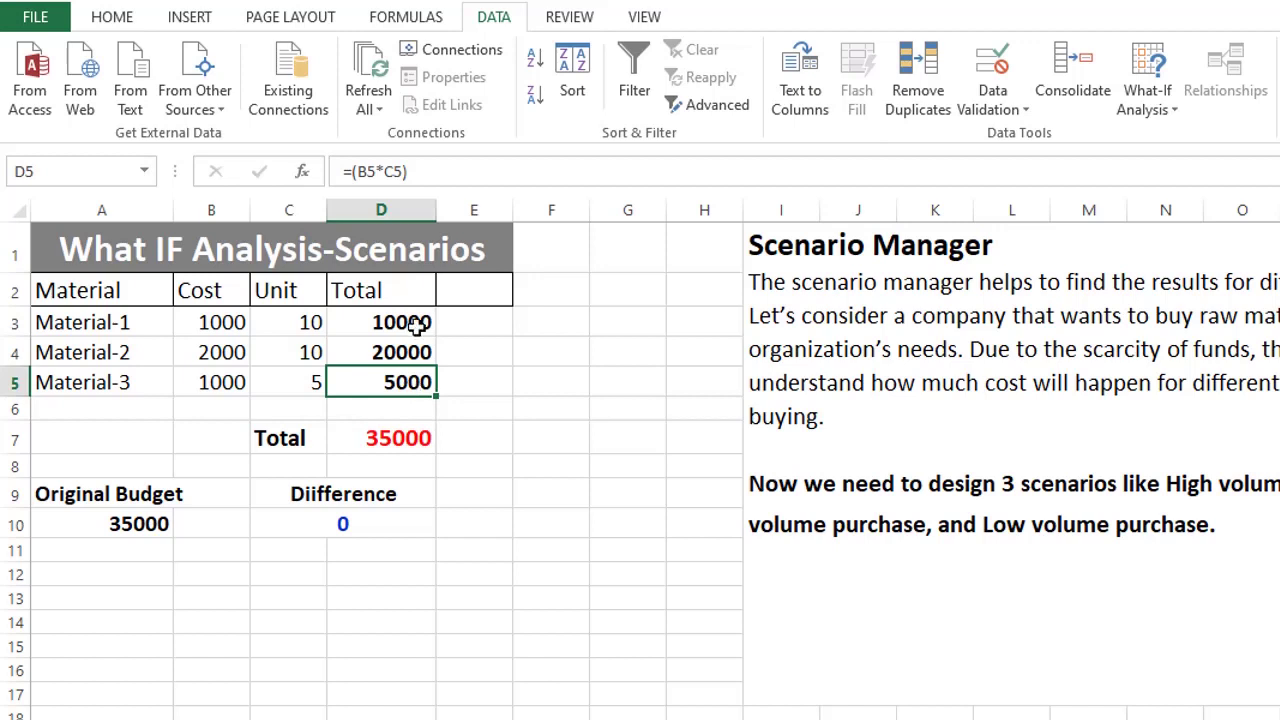
click(403, 445)
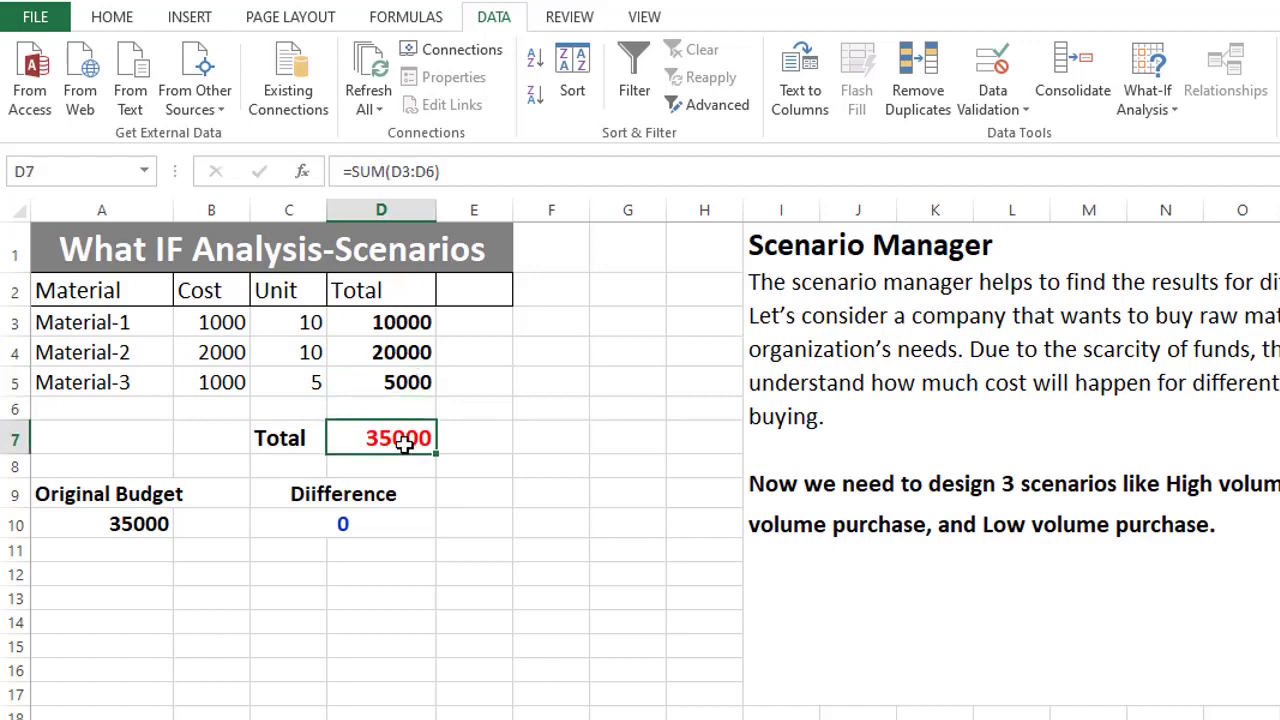
click(134, 527)
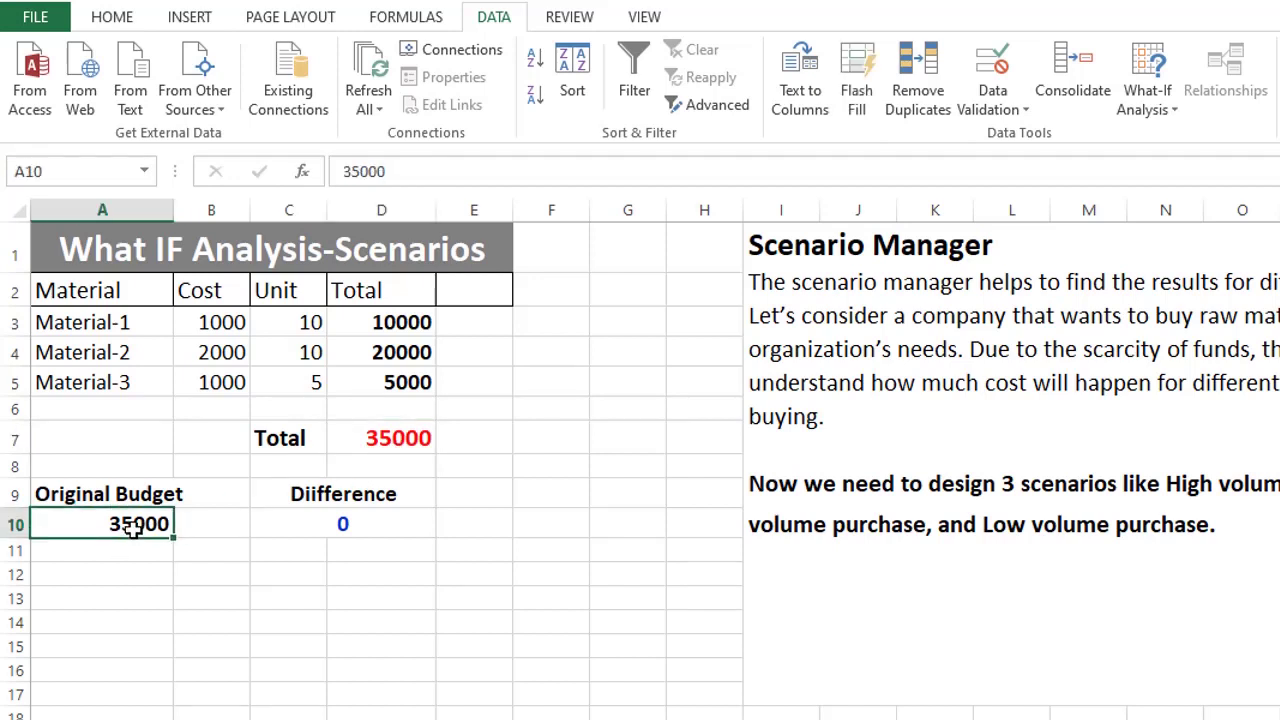
click(320, 524)
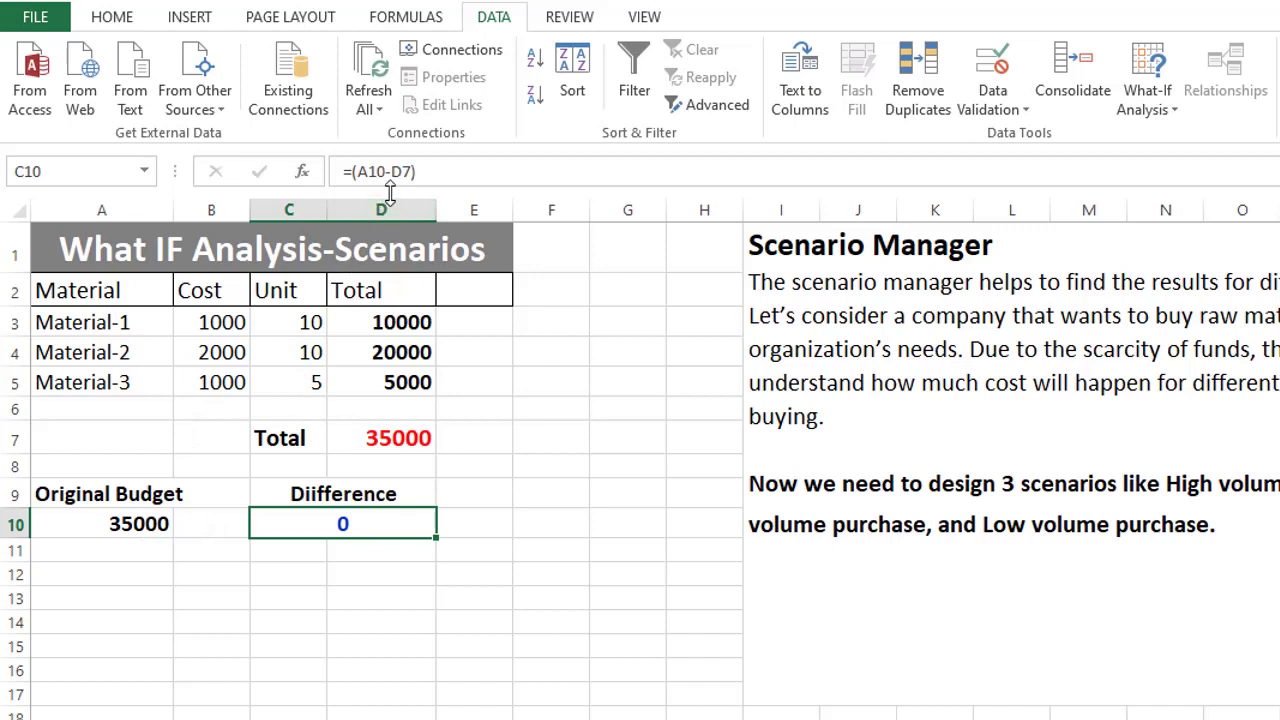
click(399, 438)
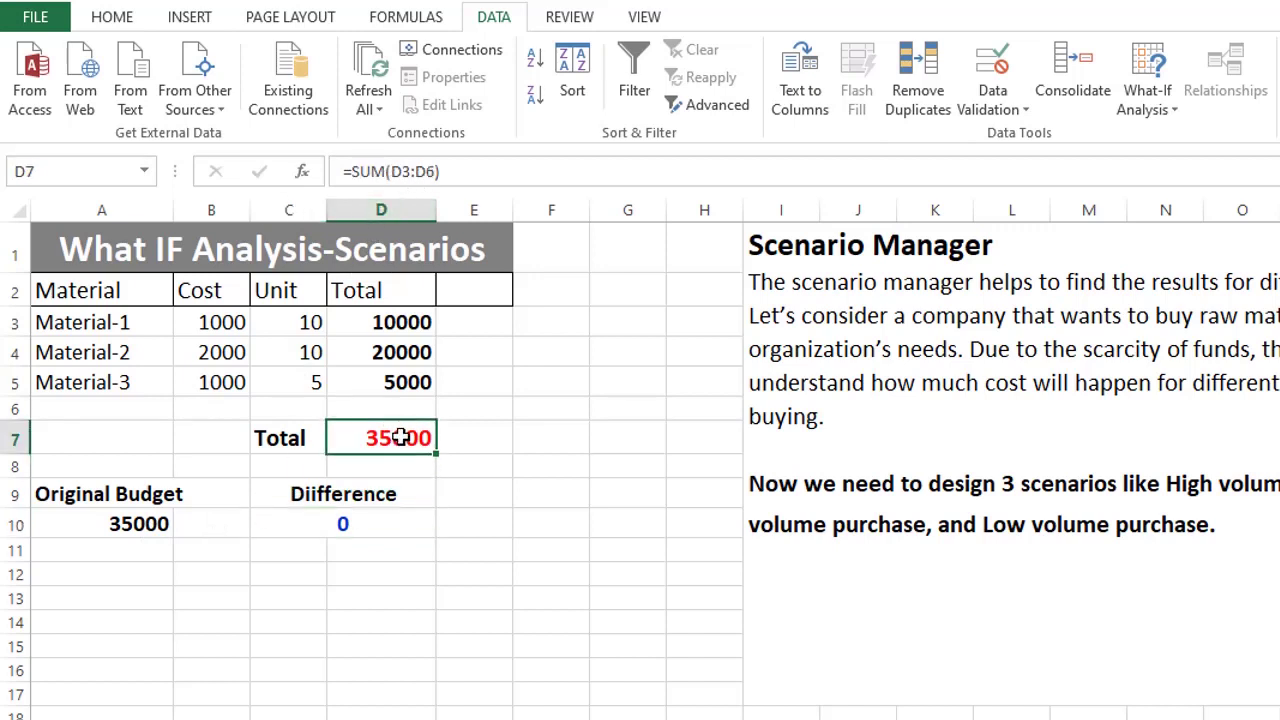
click(376, 529)
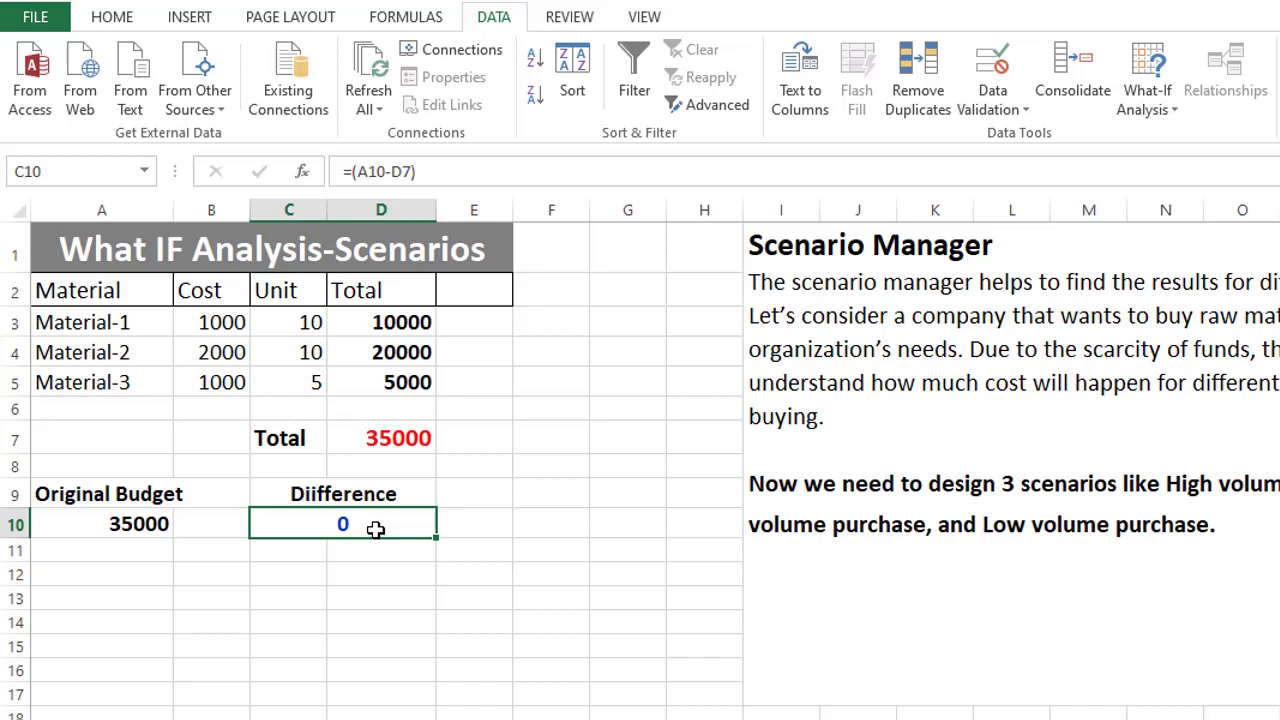
Add a what-if scenario named High Unit with the unit cells C3:C5 as its changing cells
click(1166, 112)
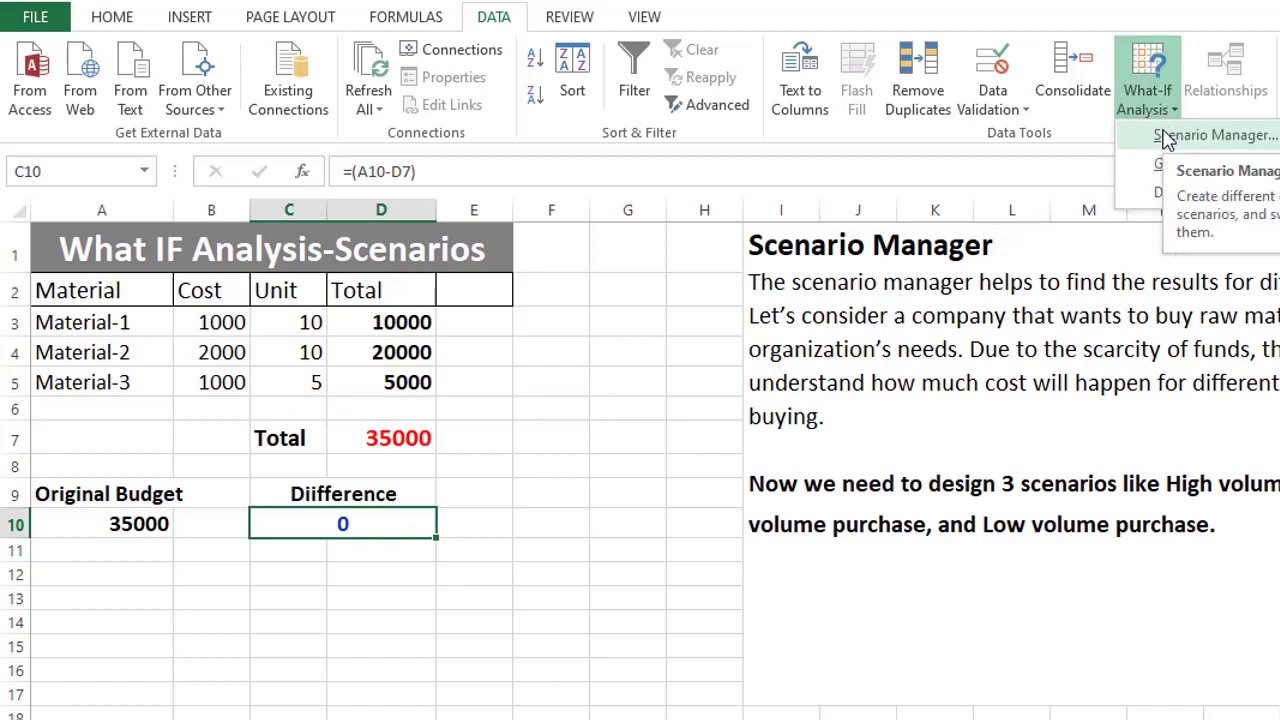
click(1168, 138)
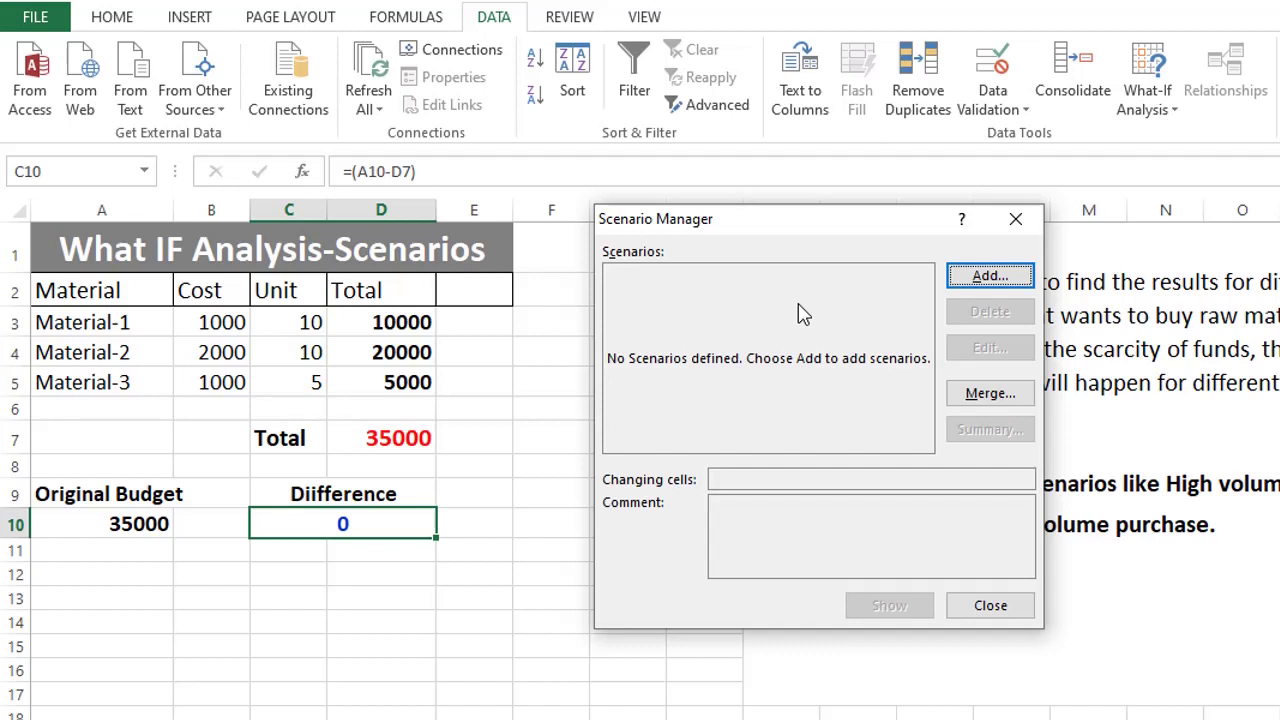
click(988, 276)
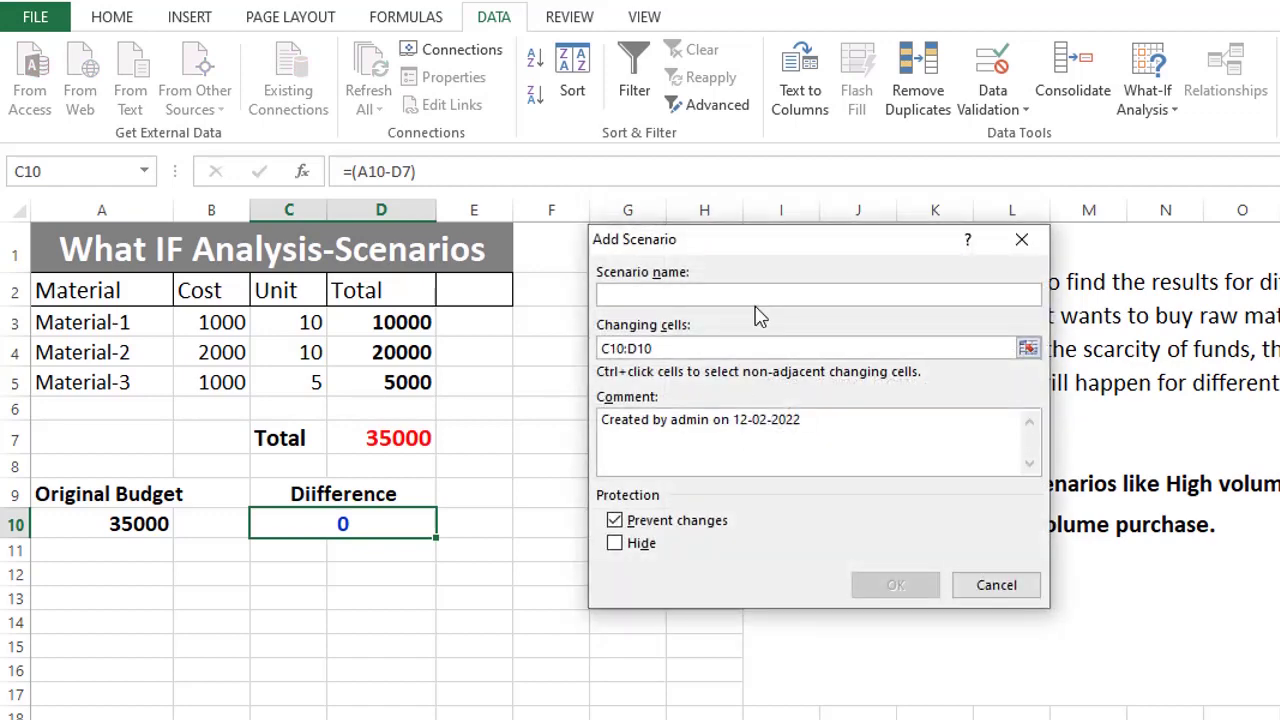
text(High )
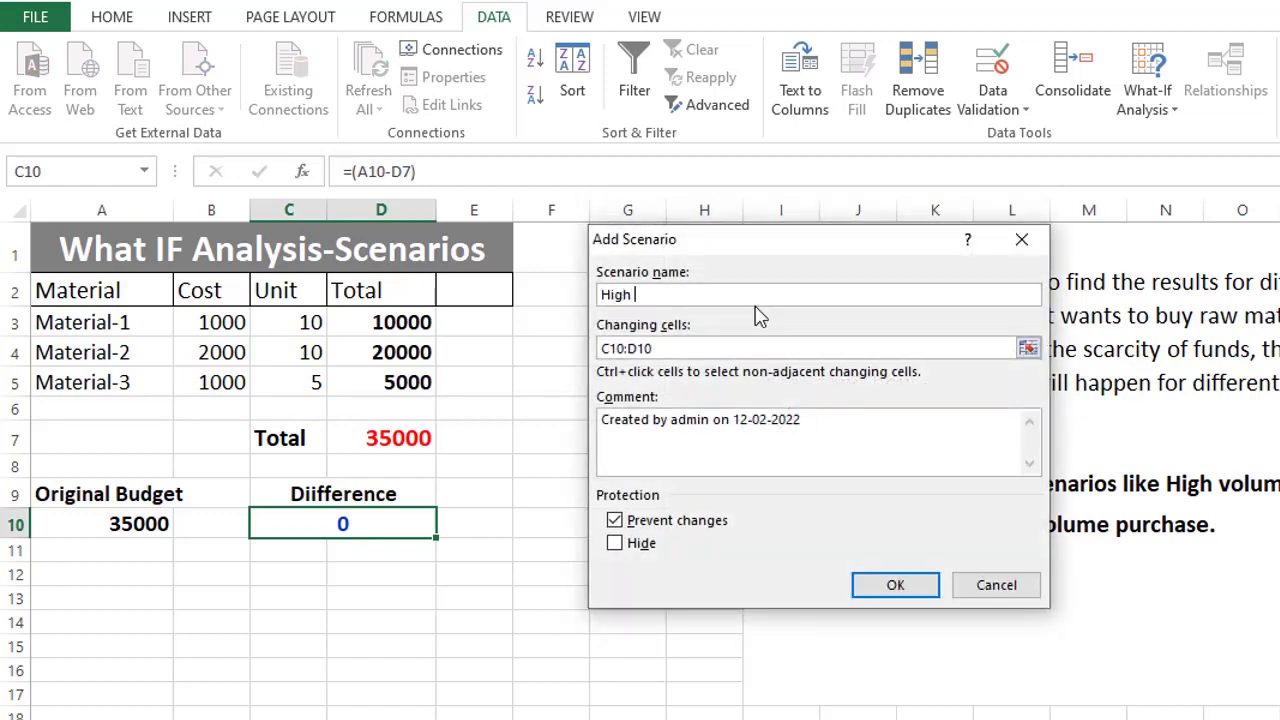
text(Unit)
key(Tab)
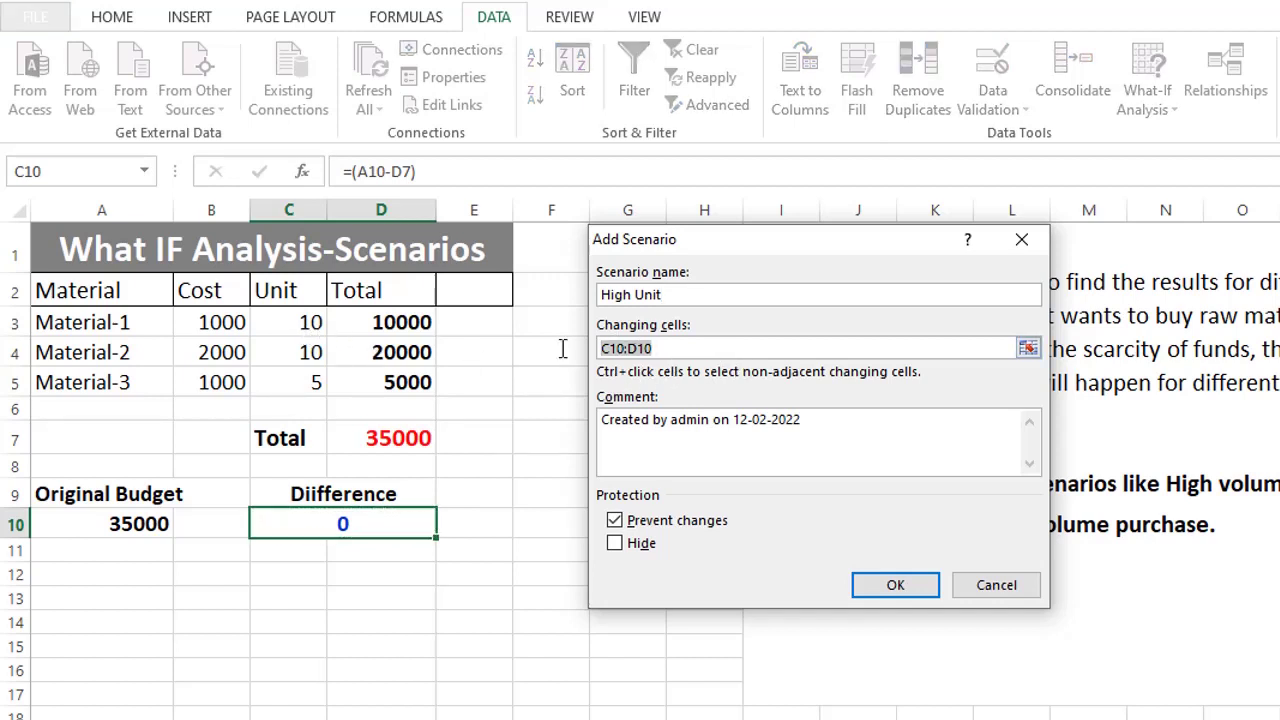
key(BackSpace)
drag(309, 322, 316, 382)
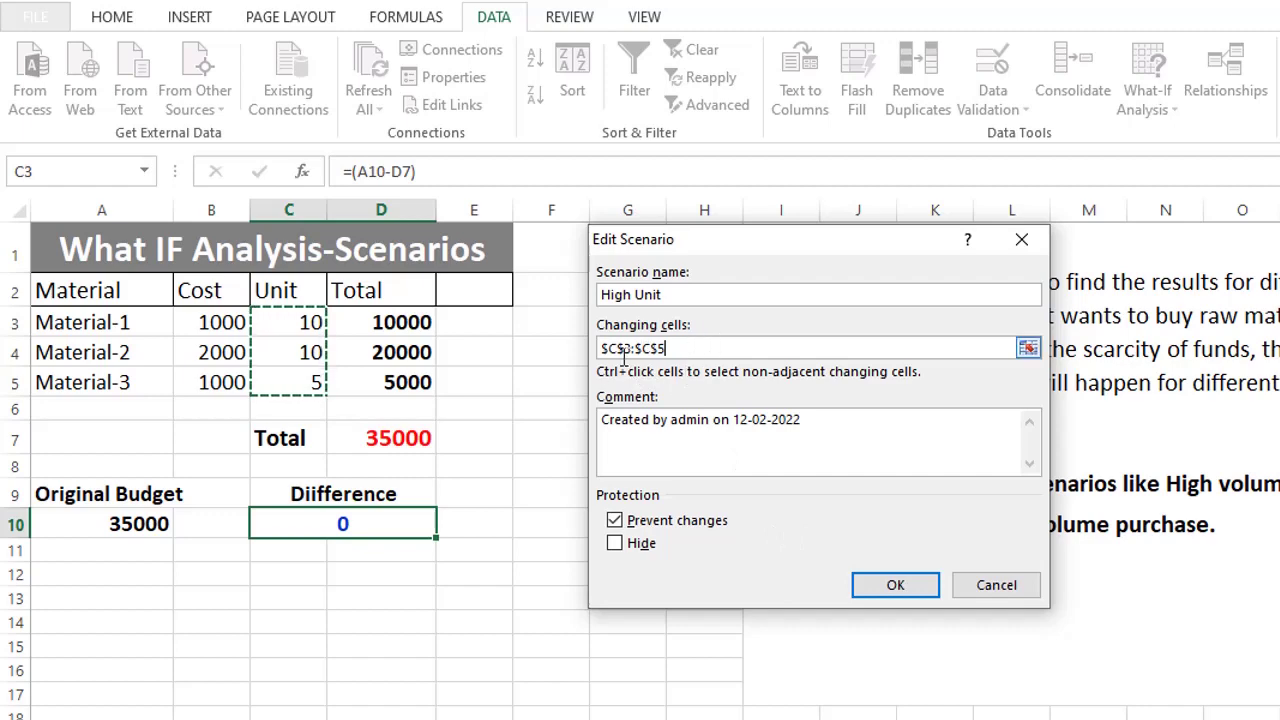
click(889, 592)
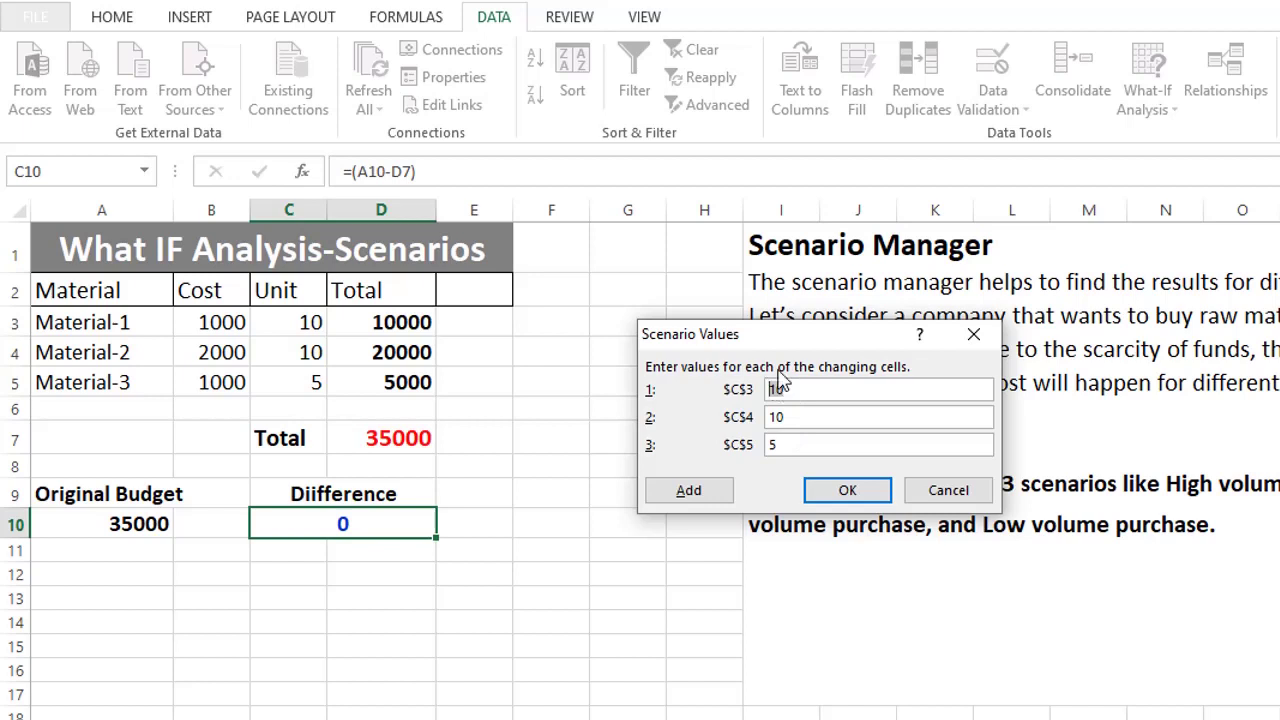
Give the High Unit scenario the values 15, 12 and 8 for C3, C4 and C5, and show it in the worksheet
text(15)
double_click(793, 416)
text(12)
drag(780, 444, 757, 453)
text(8)
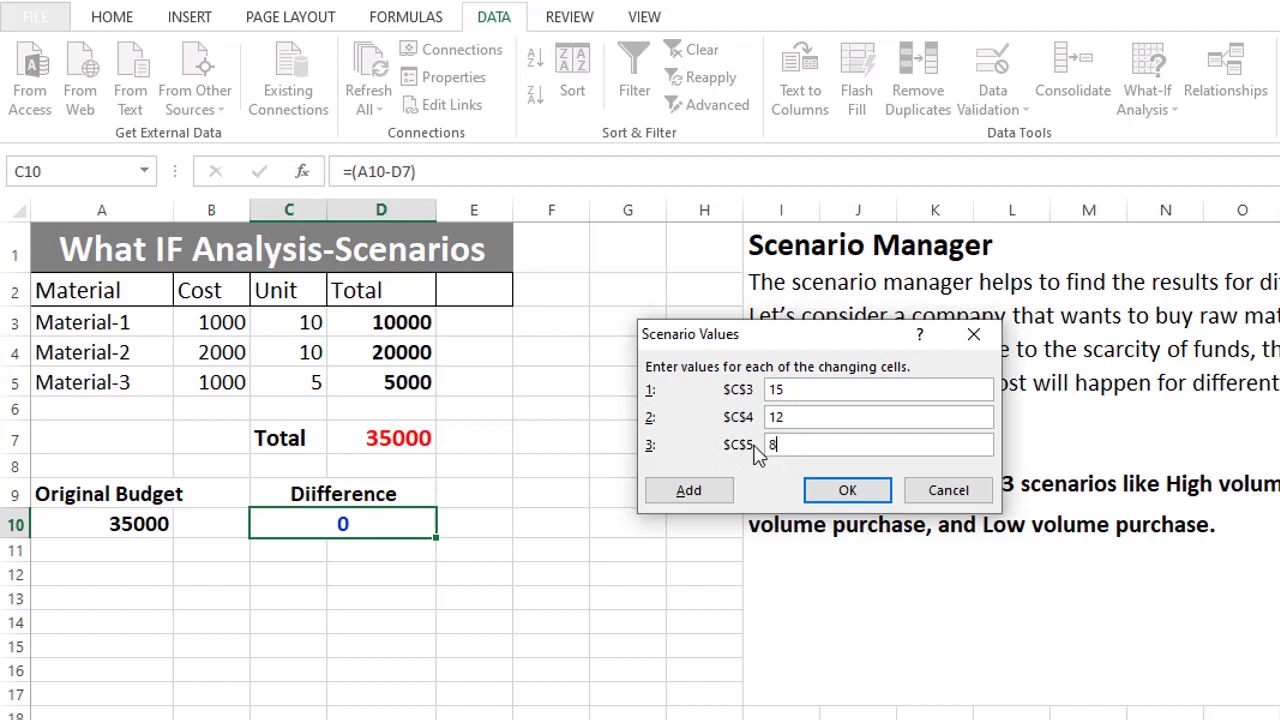
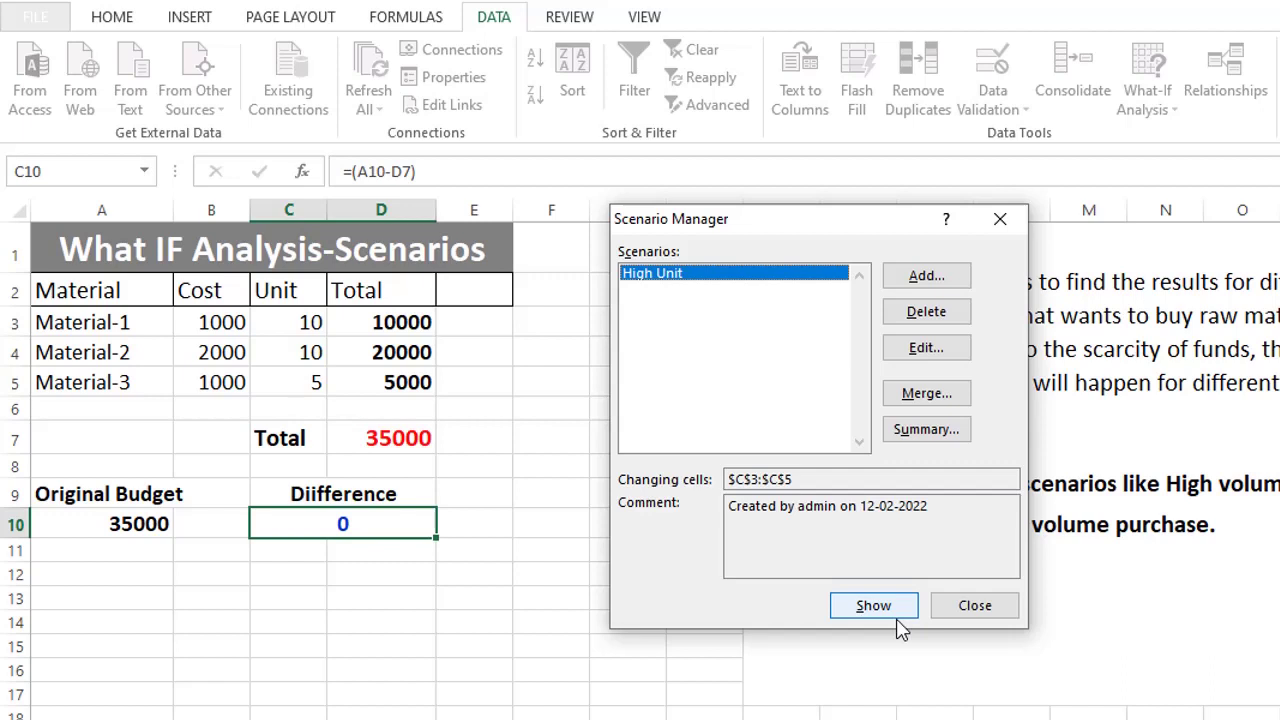
click(880, 615)
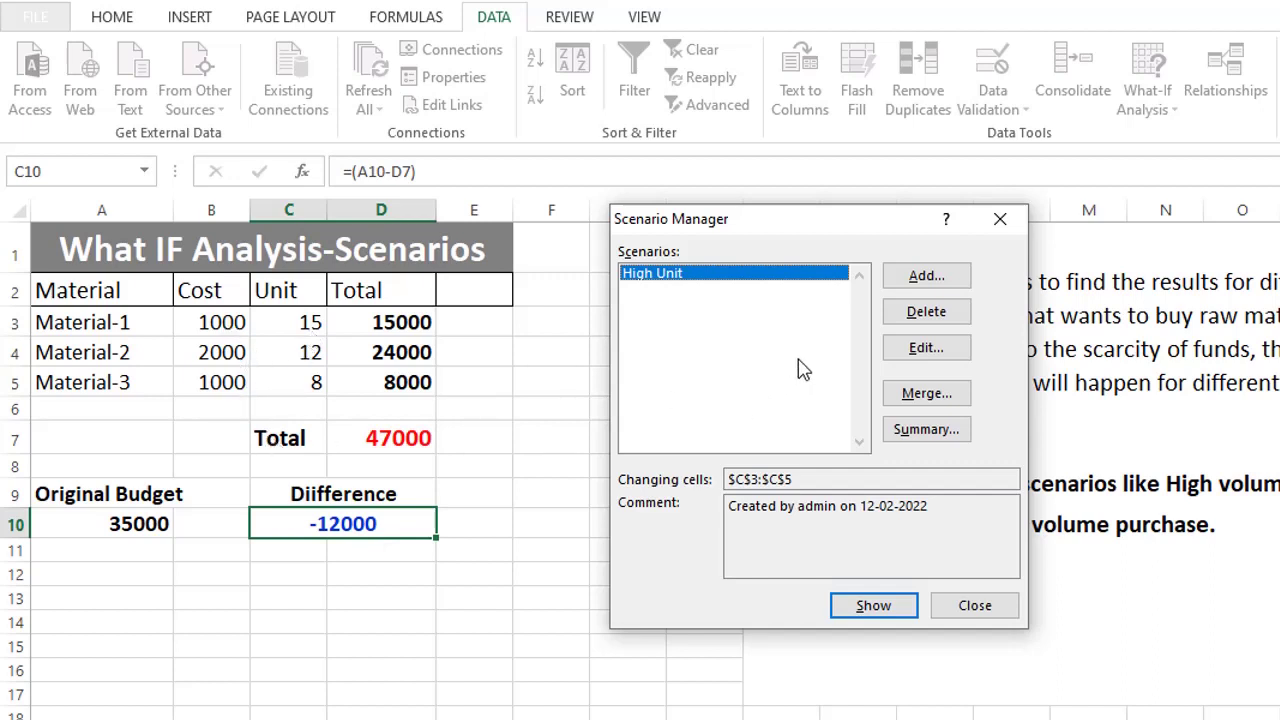
Add a second scenario named Low Unit with the unit cells C3:C5 as its changing cells
click(955, 285)
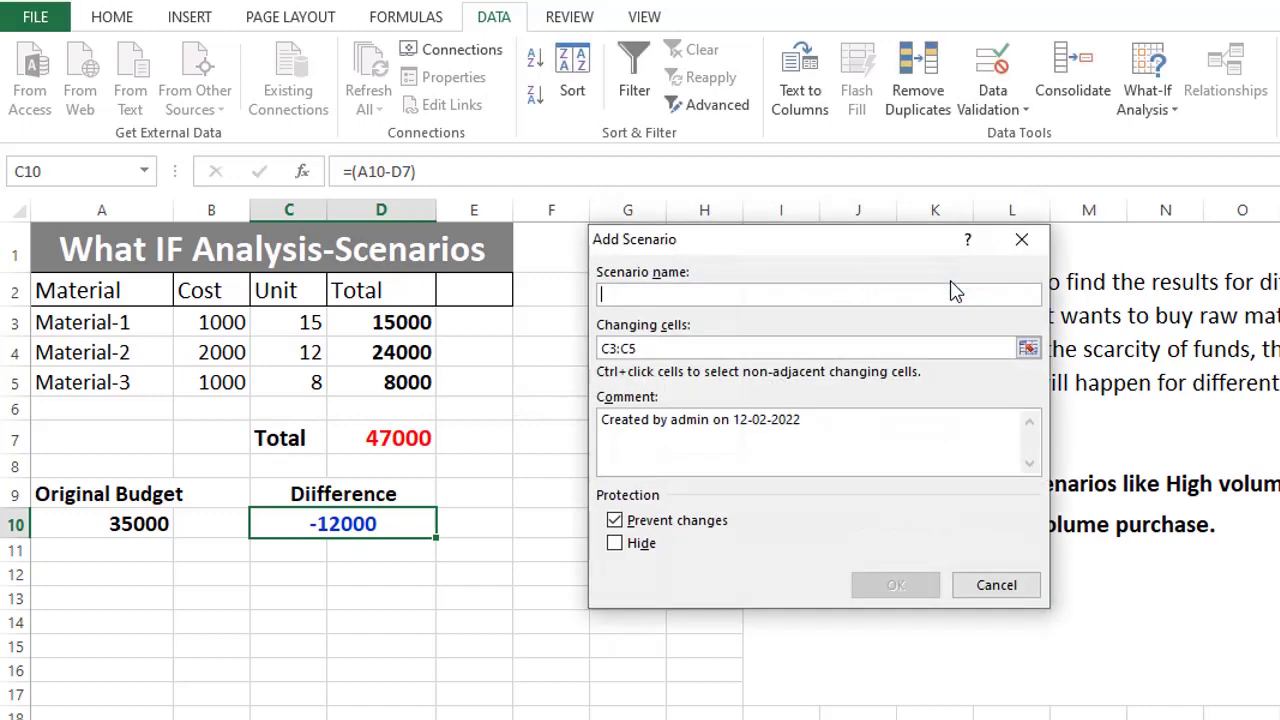
text(Lo)
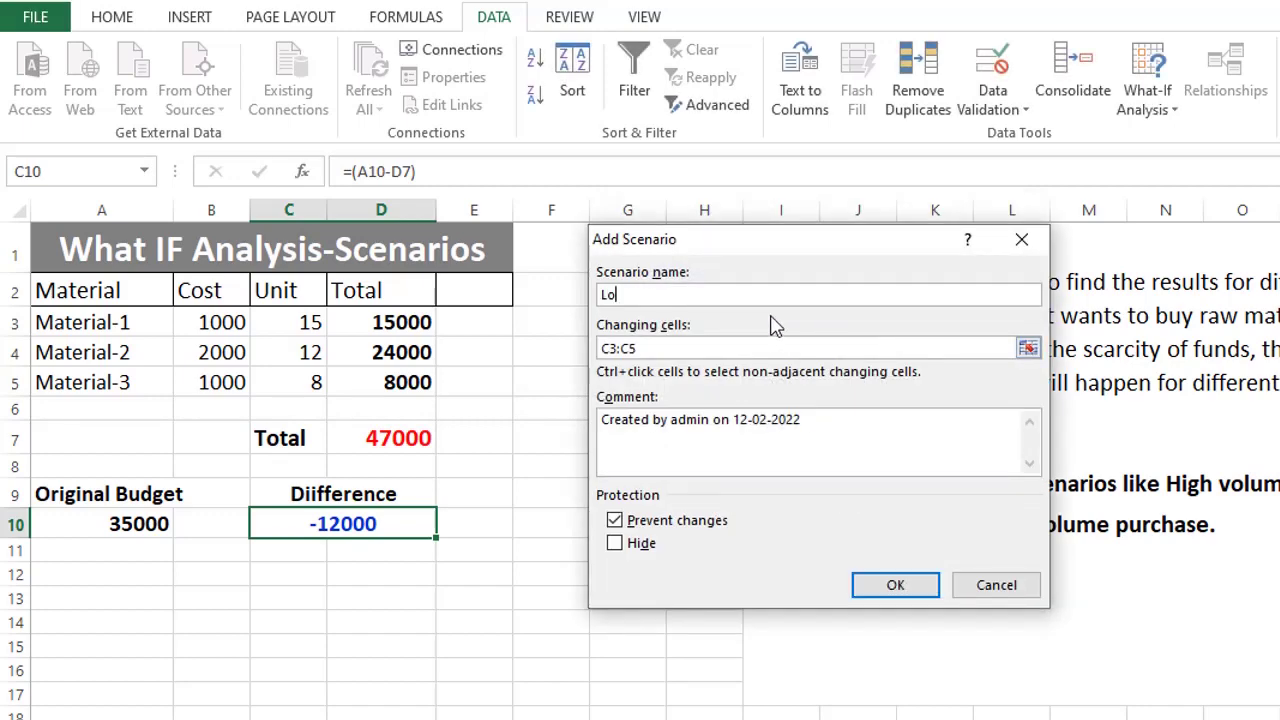
text(w Unit)
click(1028, 348)
drag(289, 322, 306, 386)
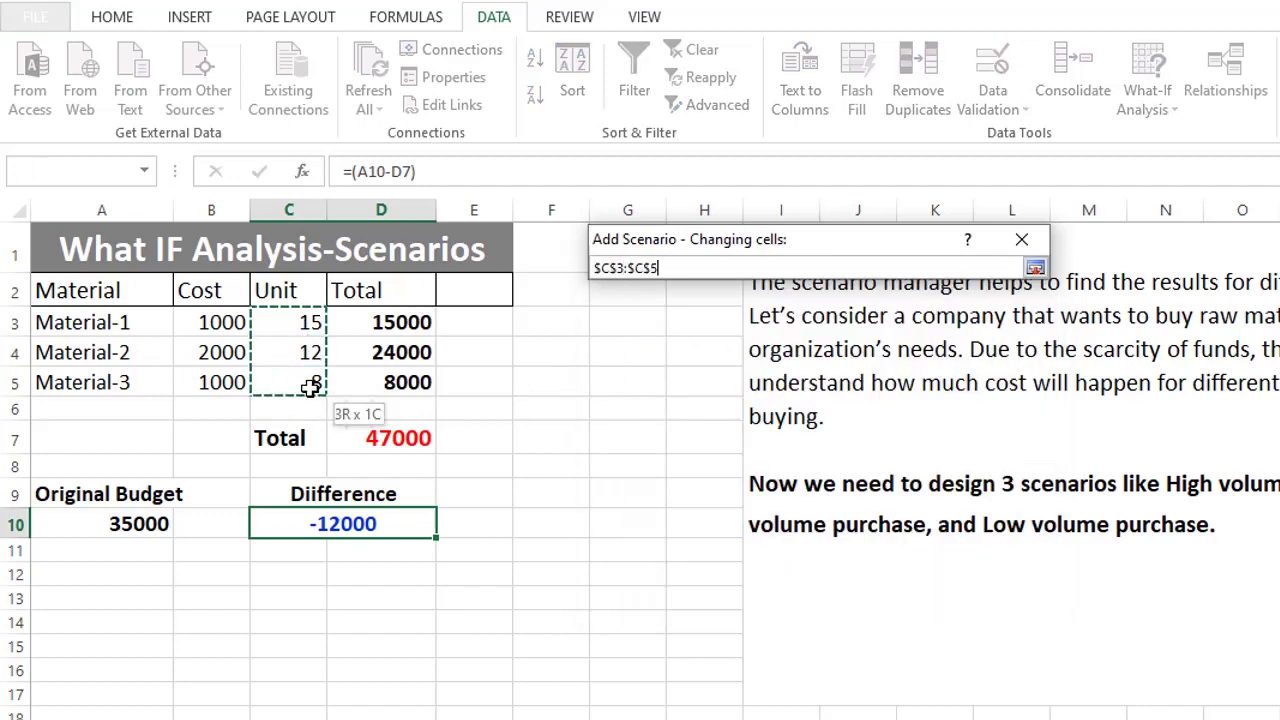
click(924, 590)
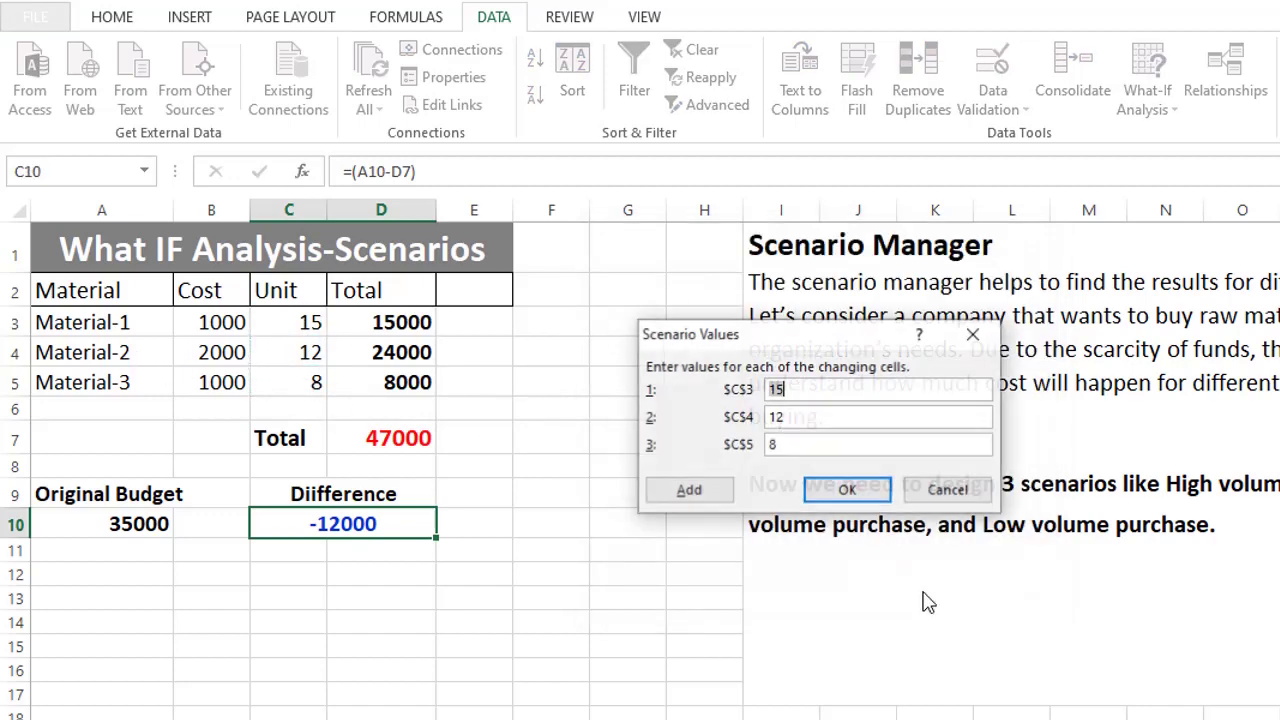
Give the Low Unit scenario the values 5, 4 and 7 for C3, C4 and C5, and show it in the worksheet
text(5)
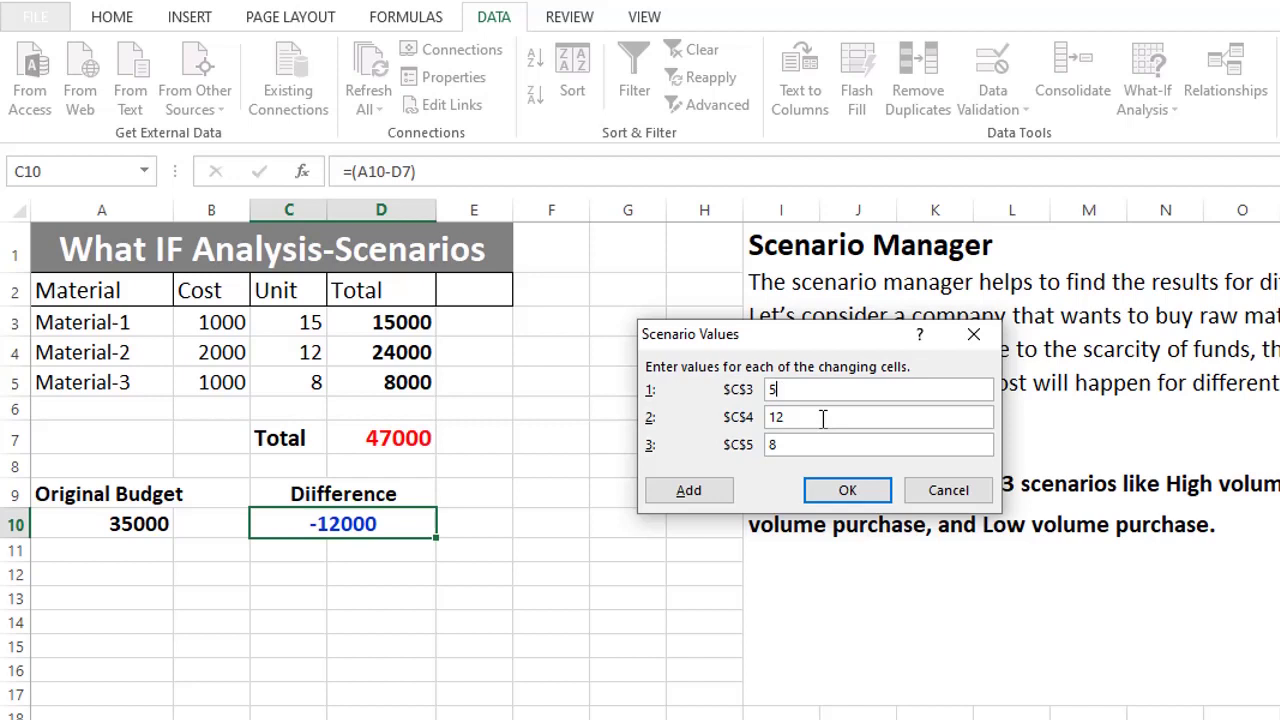
key(Tab)
text(4)
key(Tab)
text(7)
click(883, 497)
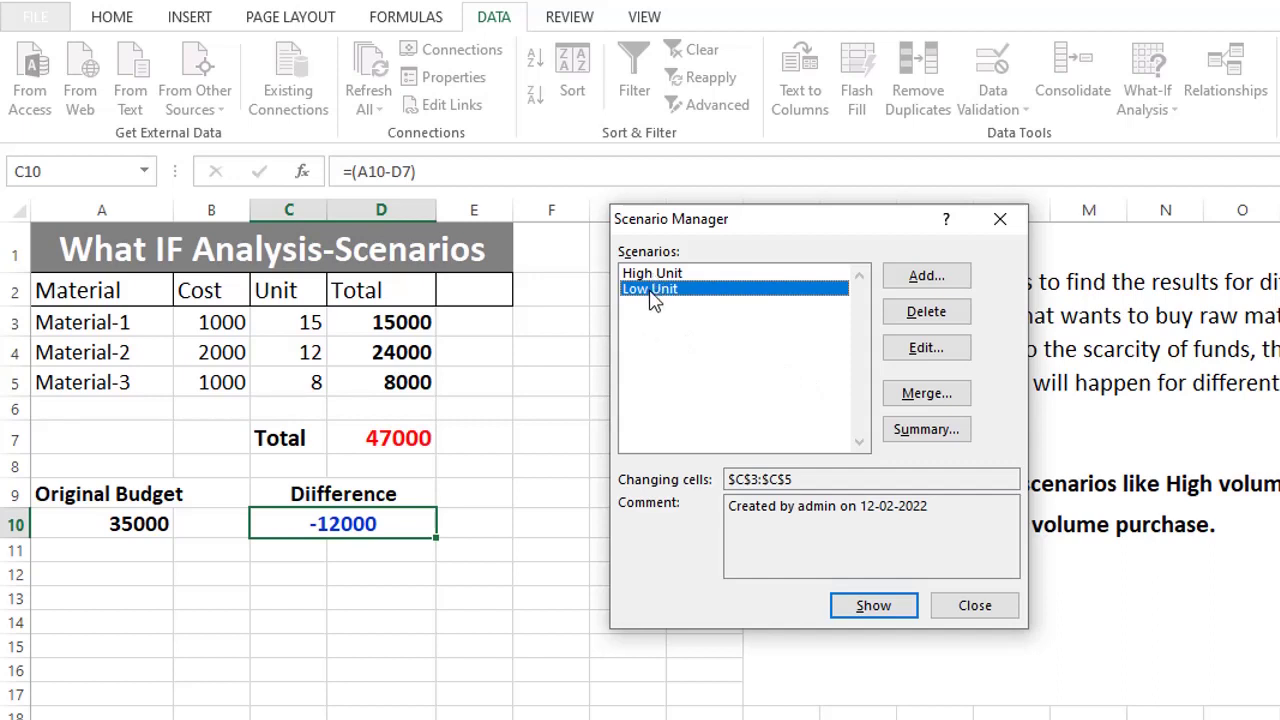
click(884, 614)
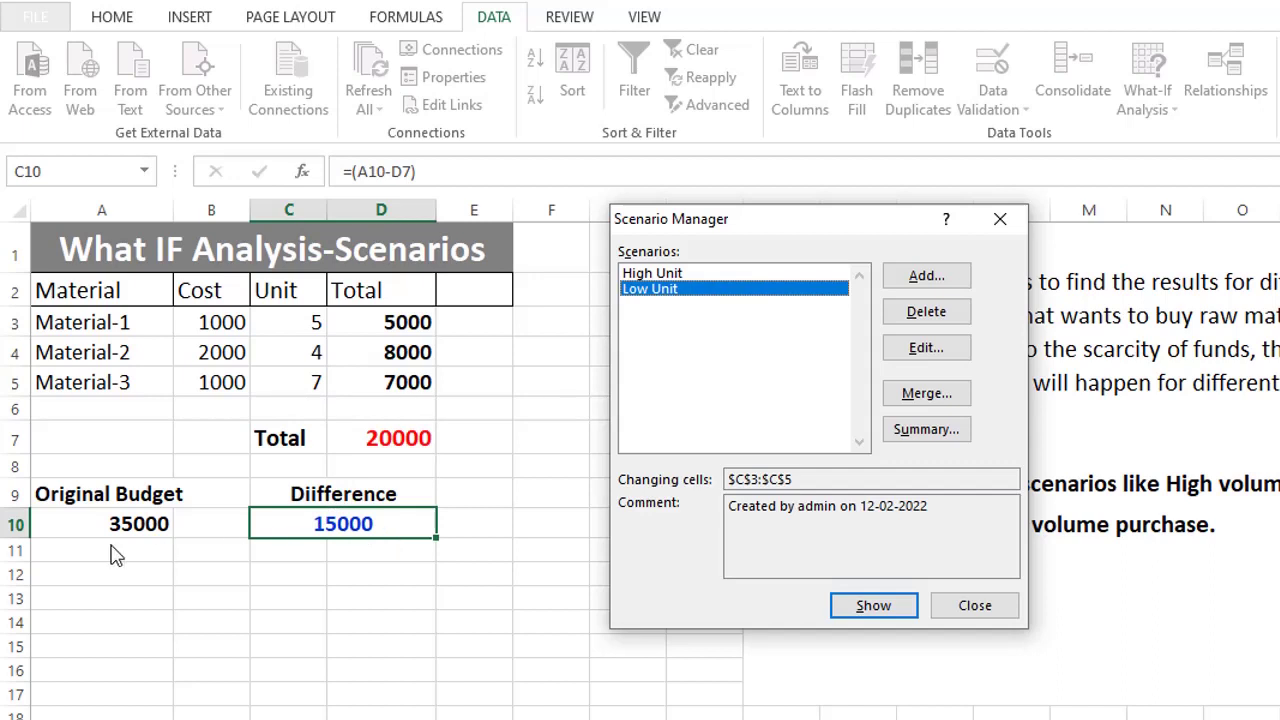
Show the High Unit scenario in the worksheet and reselect Low Unit in the scenario list
click(669, 278)
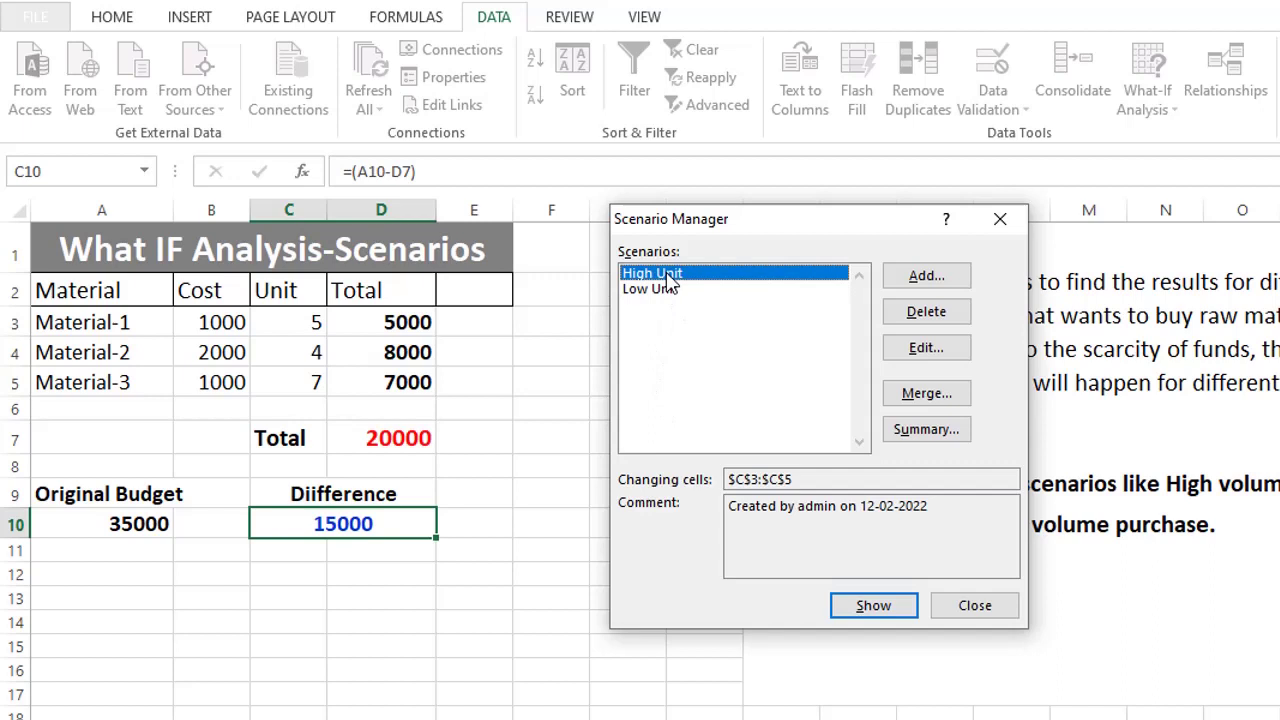
click(857, 603)
click(676, 296)
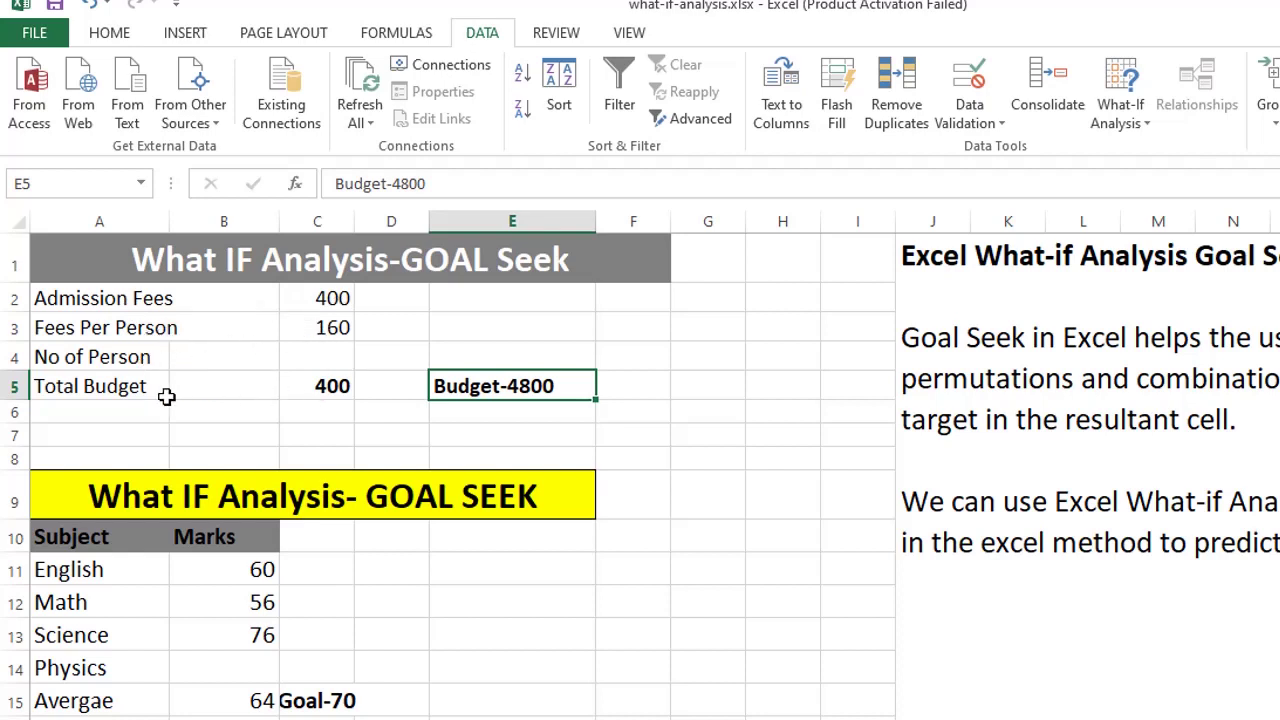
Use Goal Seek to bring the Total Budget in C5 to 4800 by changing the No of Person cell C4
click(320, 389)
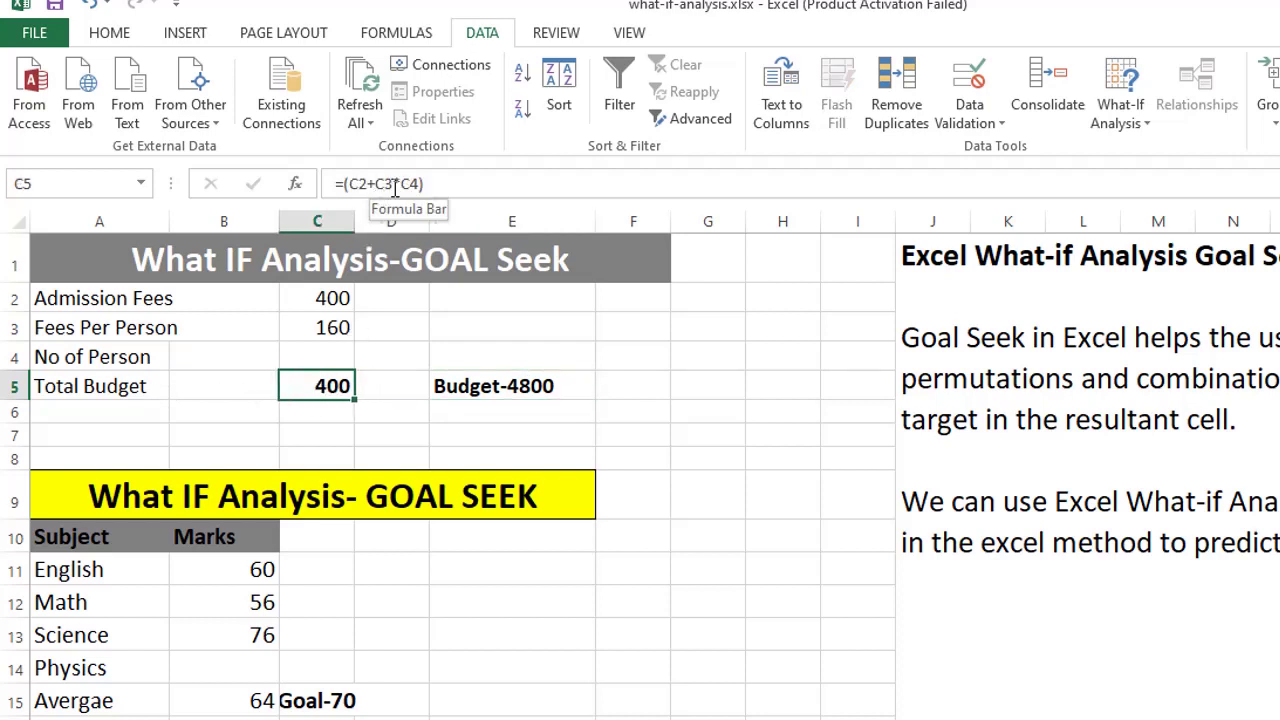
click(332, 356)
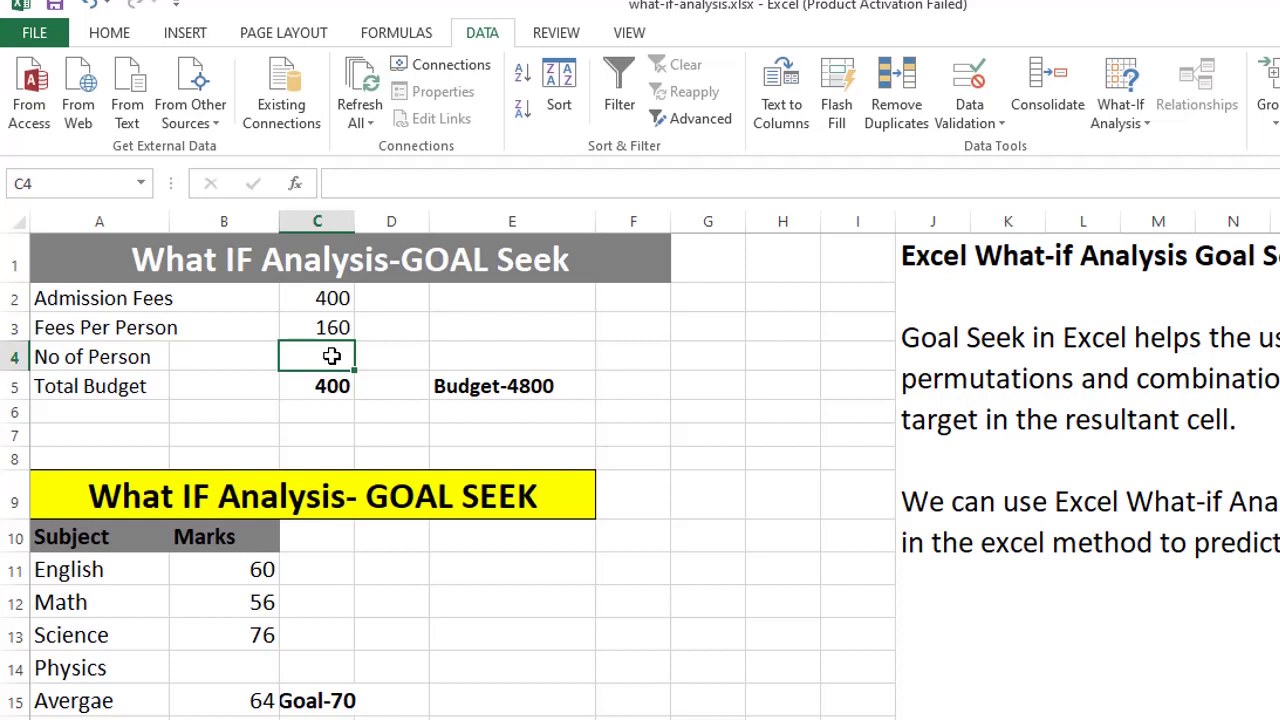
click(478, 388)
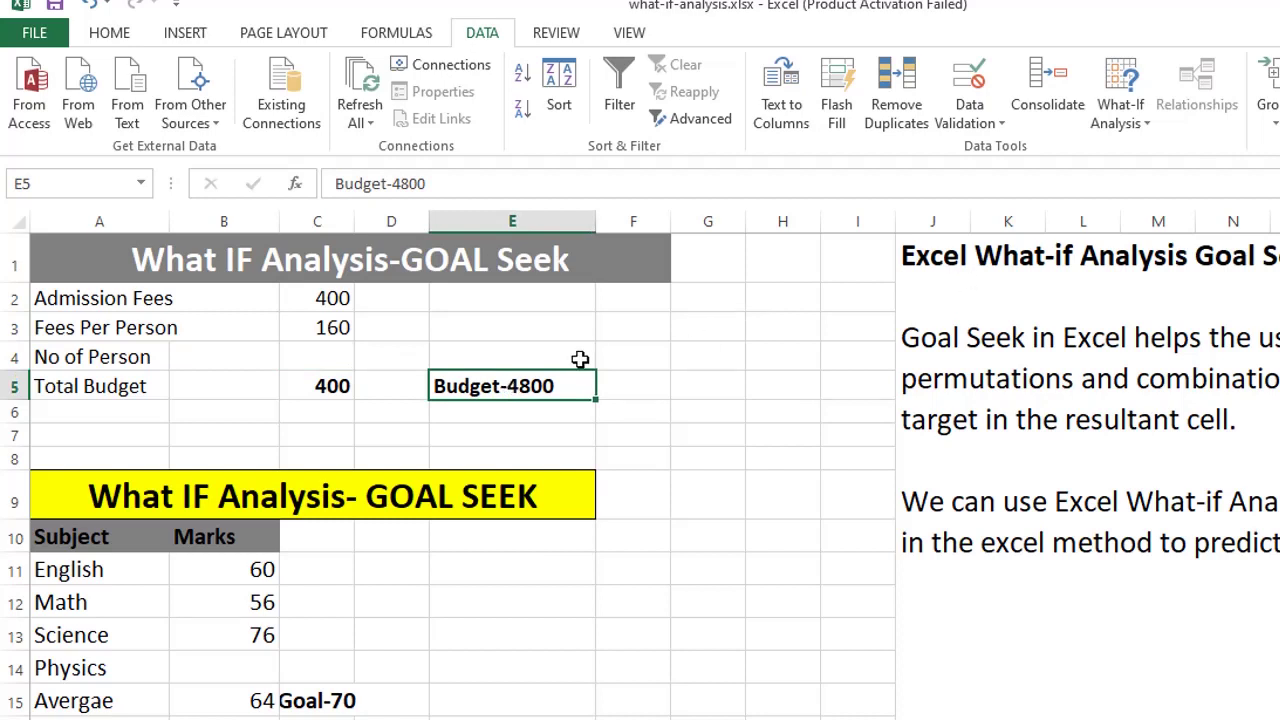
click(349, 398)
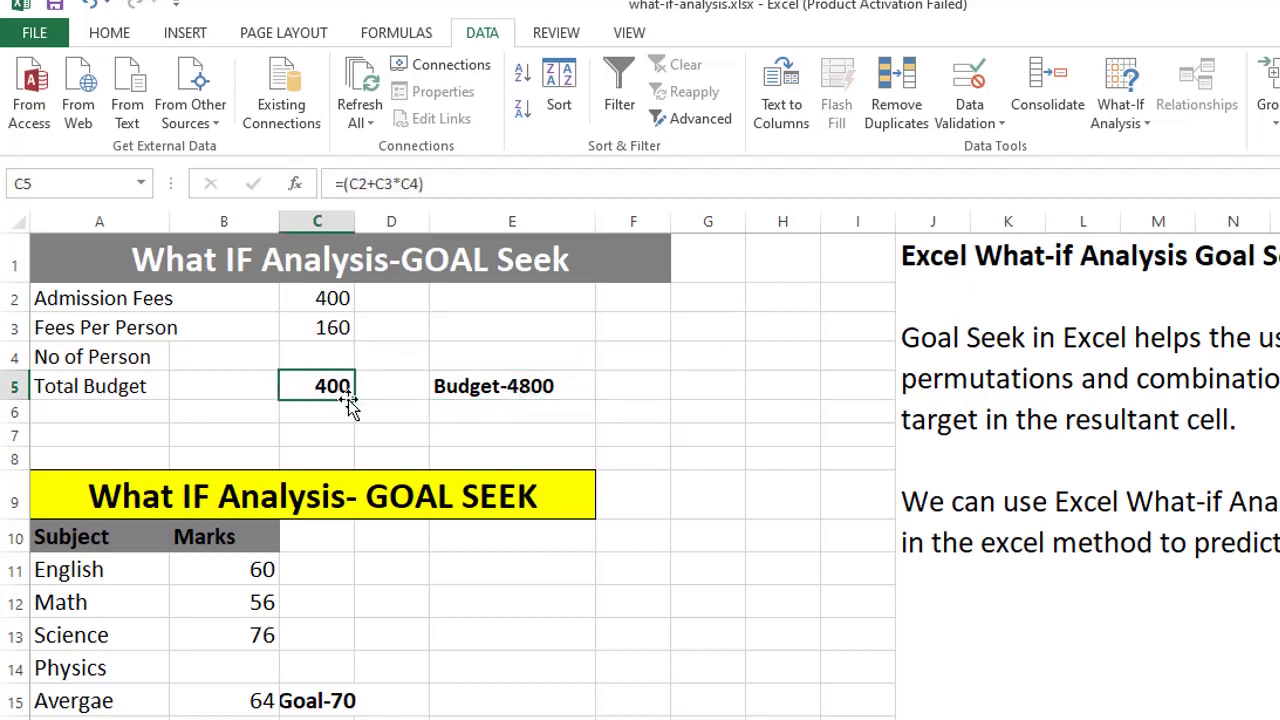
click(1120, 110)
click(1162, 177)
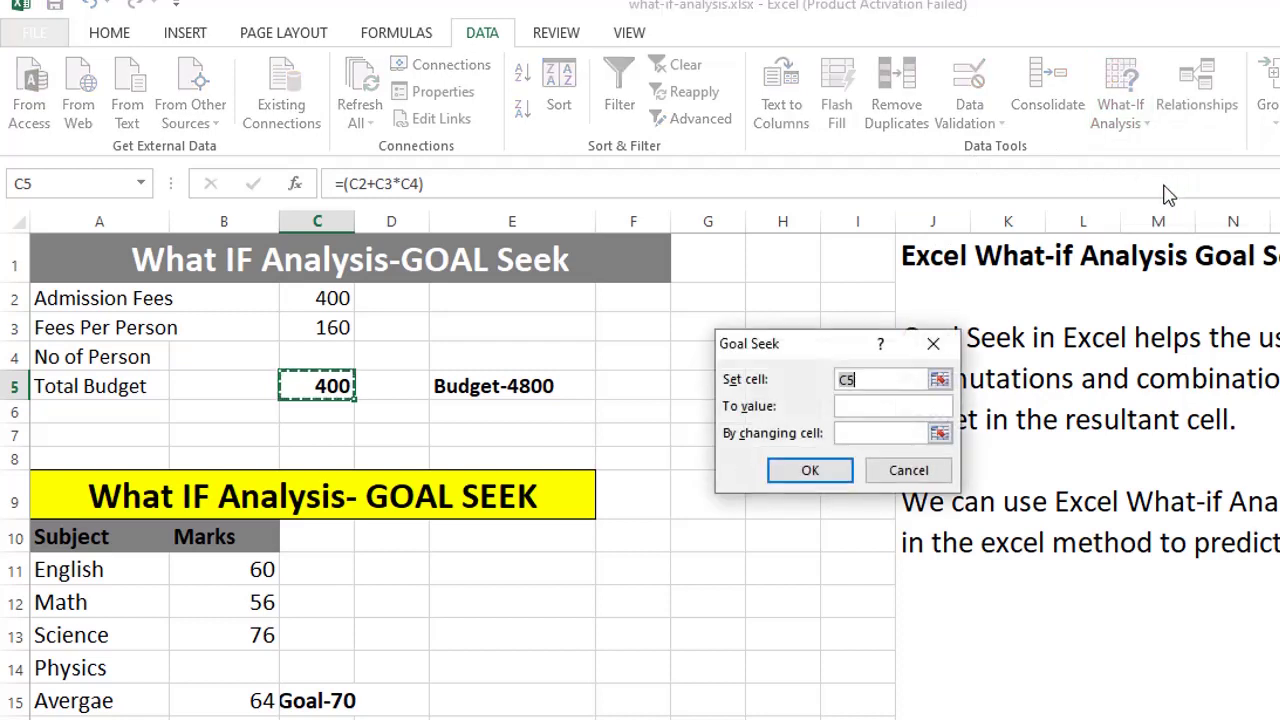
double_click(852, 382)
click(880, 410)
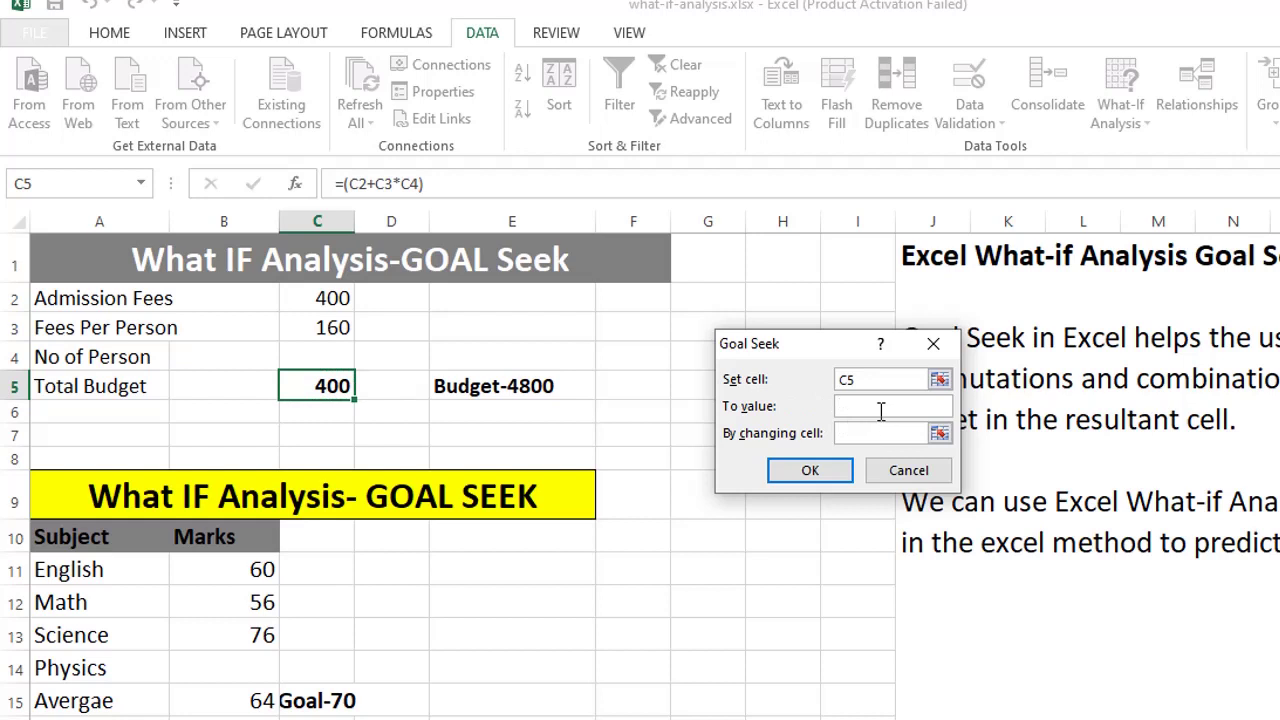
text(4800)
click(871, 436)
click(342, 358)
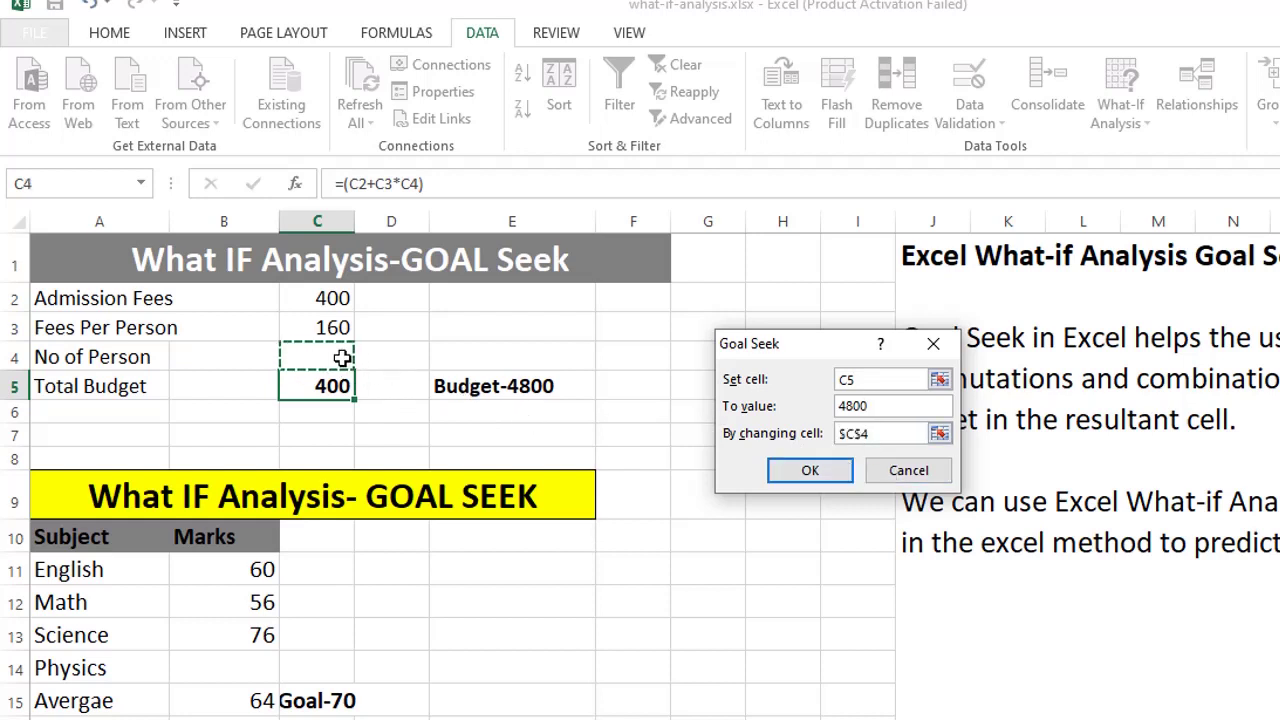
click(837, 473)
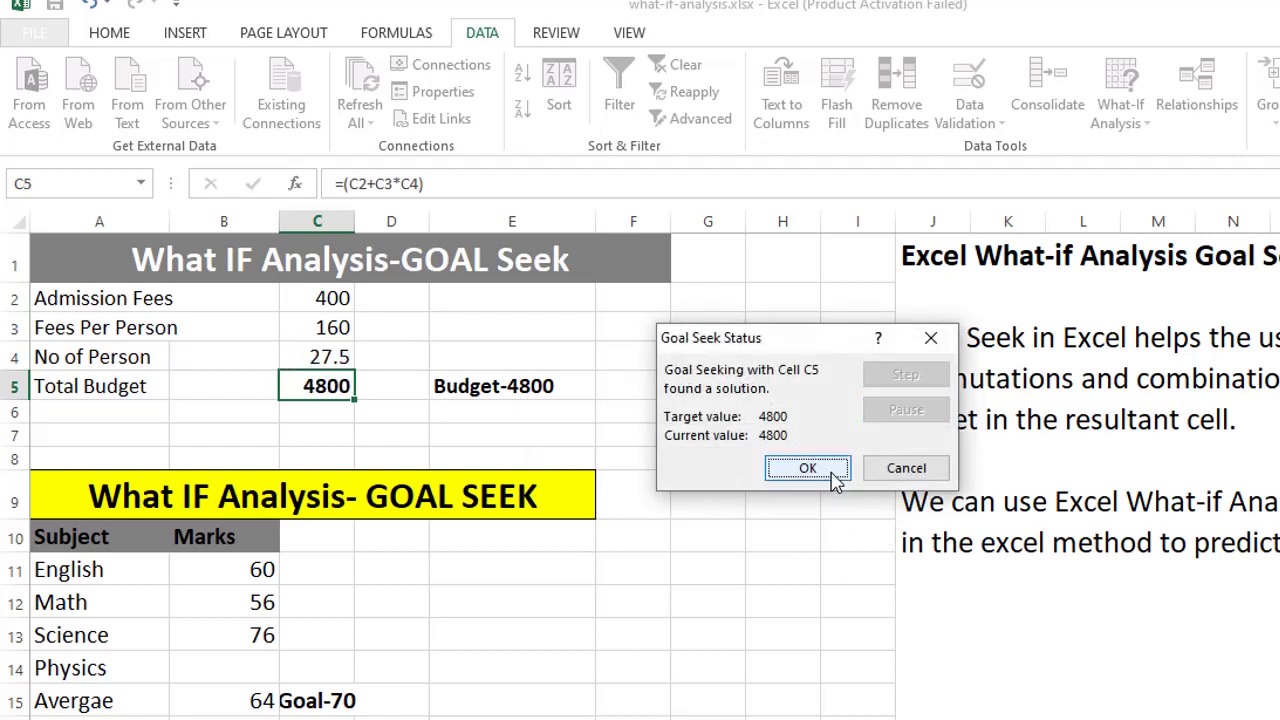
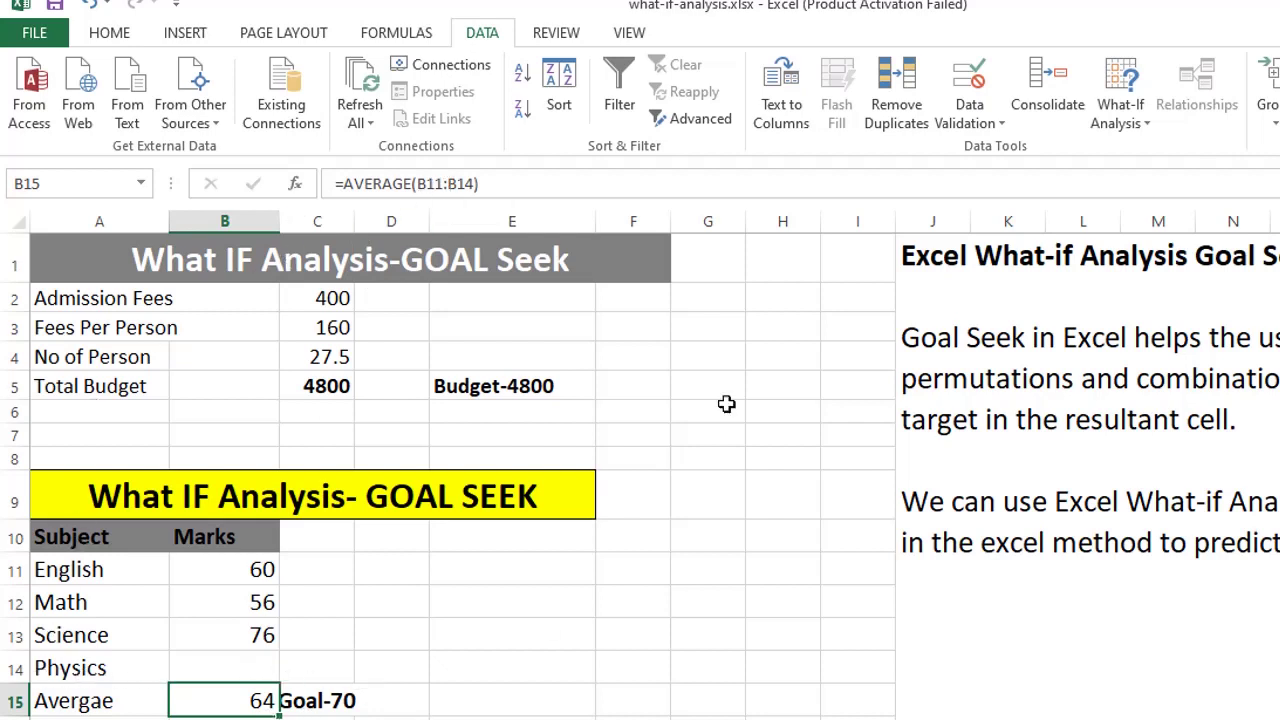
Use Goal Seek to bring the average marks in B15 to 70 by changing the Physics marks cell B14
click(1120, 125)
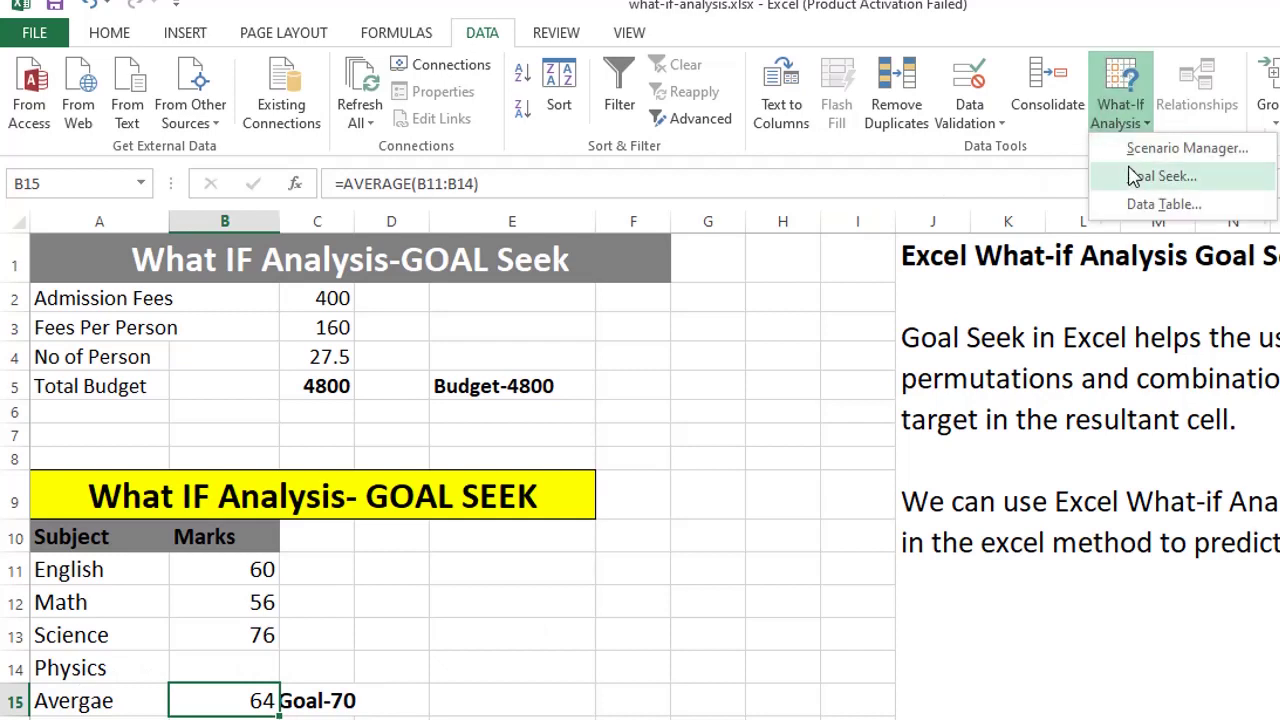
click(1160, 176)
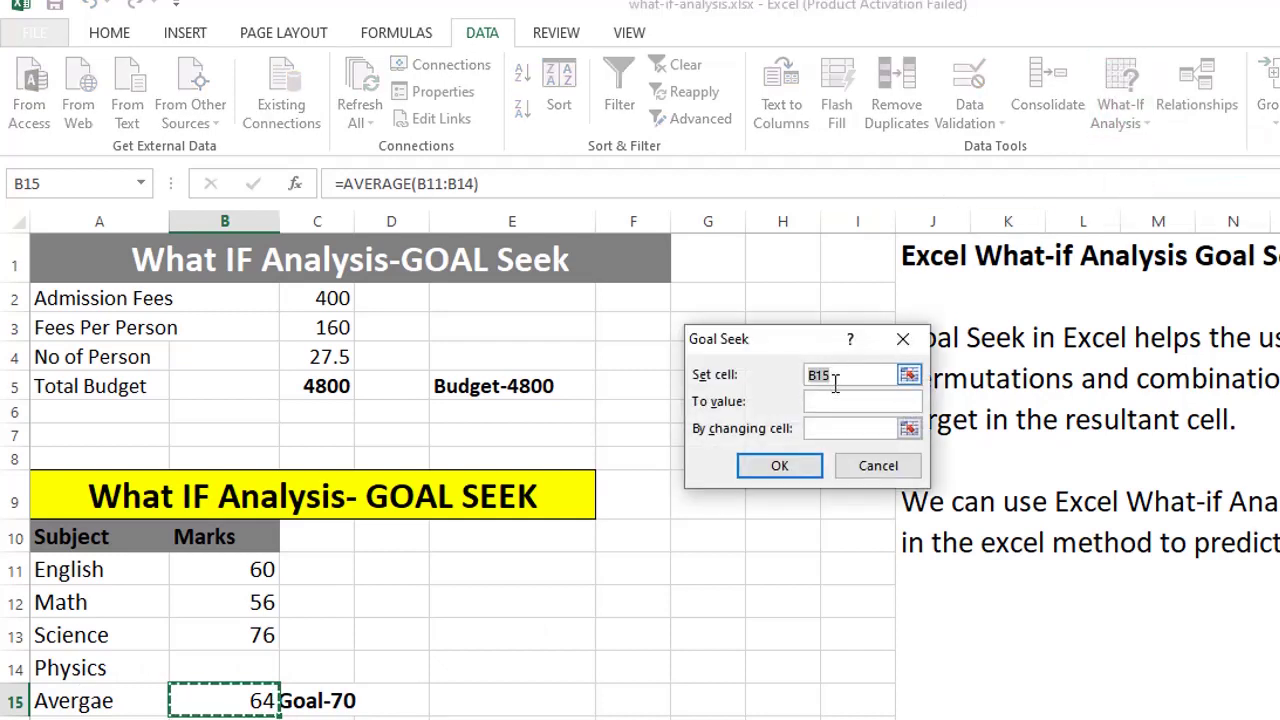
click(835, 383)
click(815, 400)
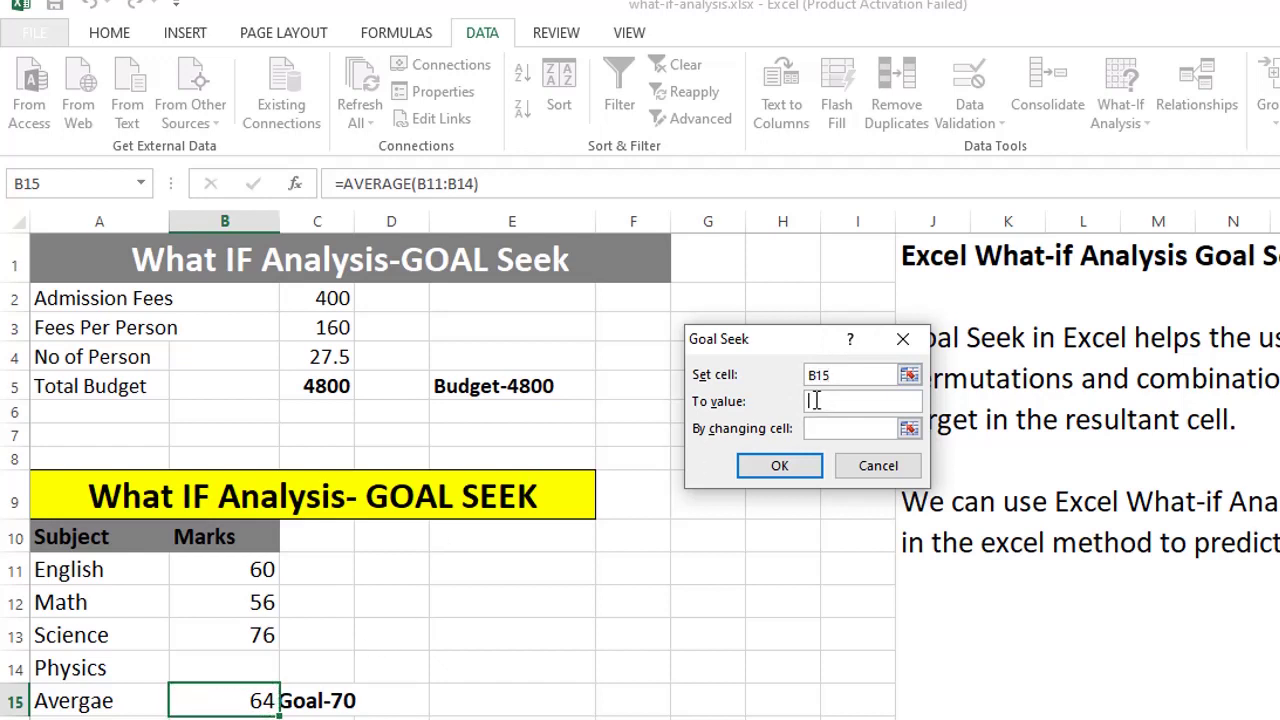
text(70)
click(852, 427)
click(262, 662)
click(804, 473)
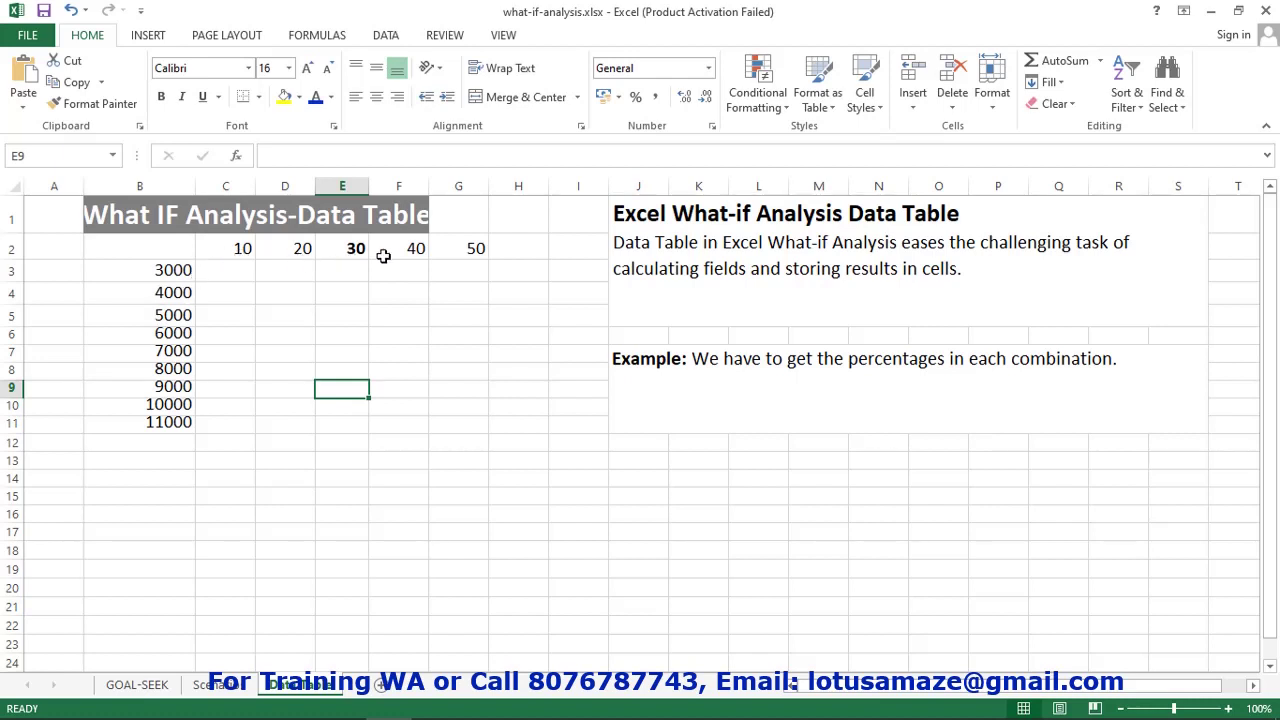
Examine the empty grid C3:G11 against the percentages in row 2 and the amounts in column B
click(466, 254)
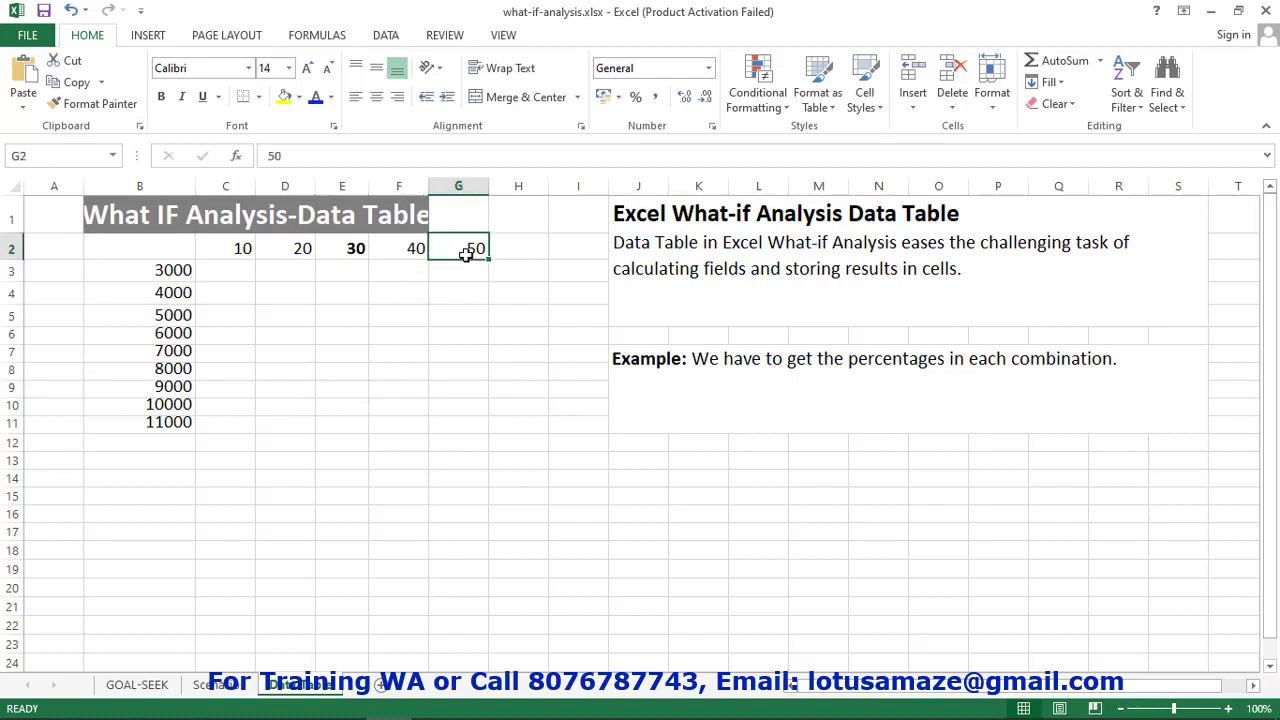
drag(243, 268, 469, 423)
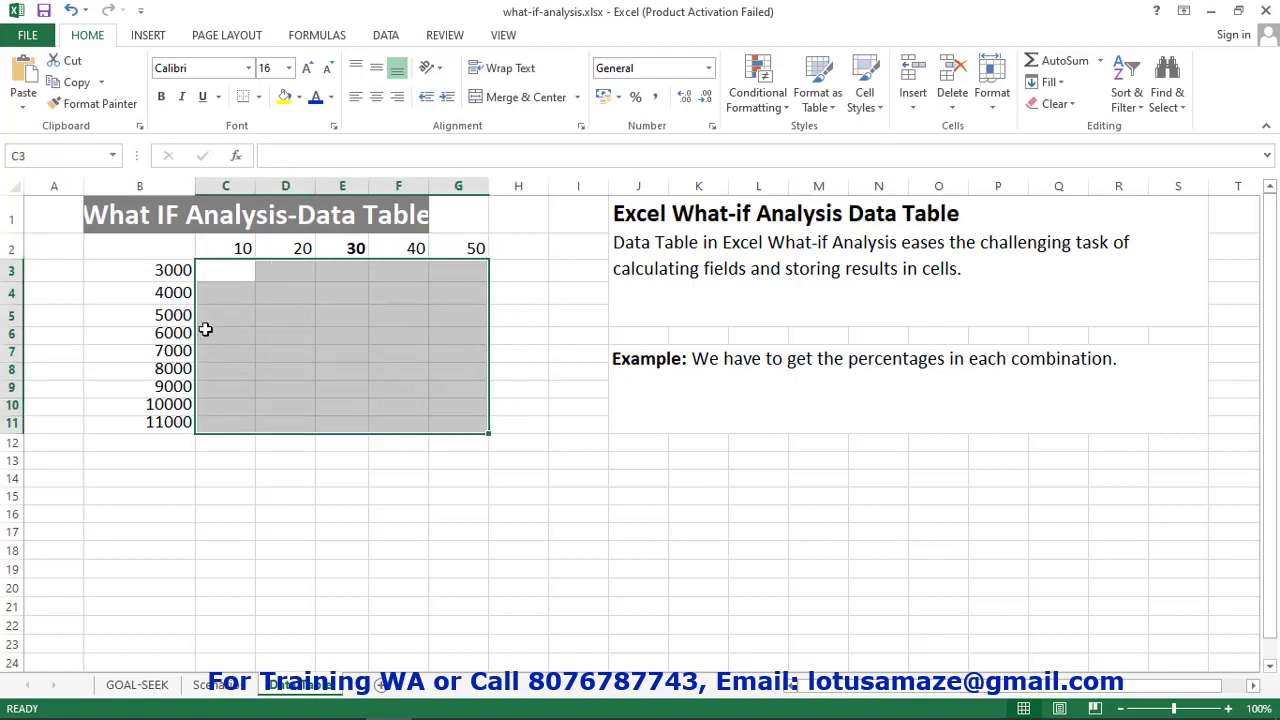
click(174, 271)
click(232, 275)
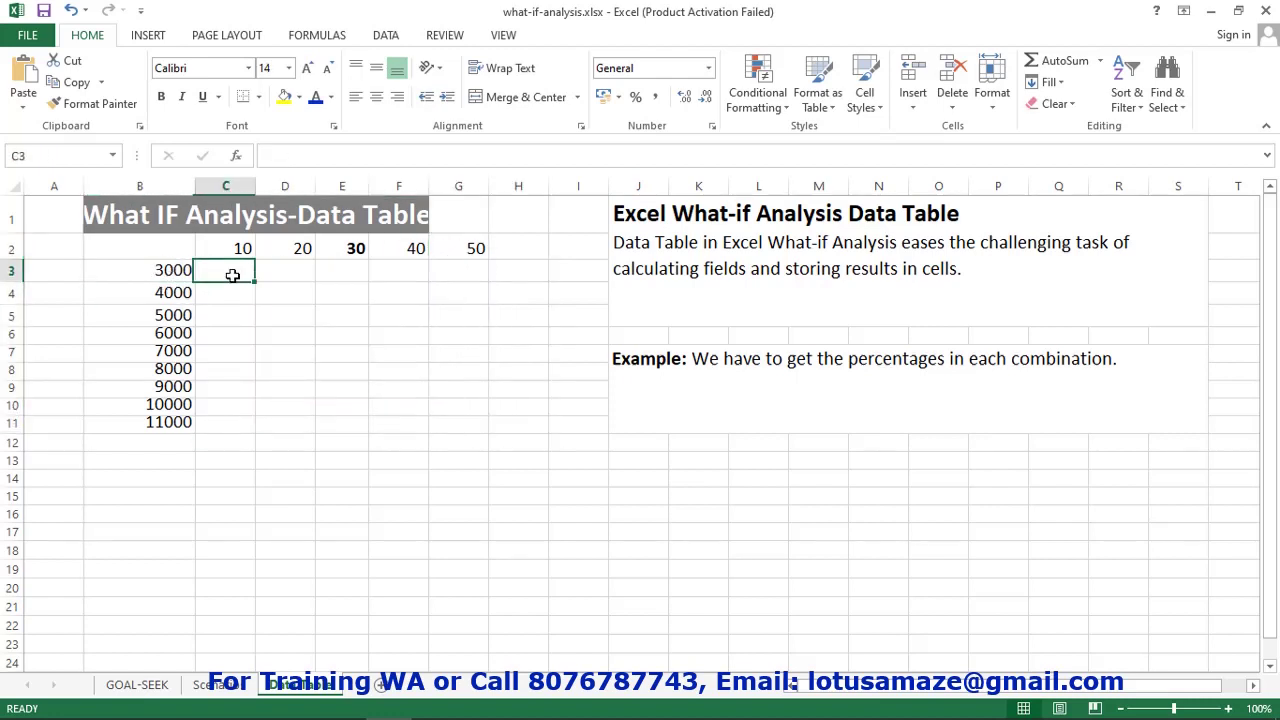
click(289, 278)
click(349, 275)
click(406, 277)
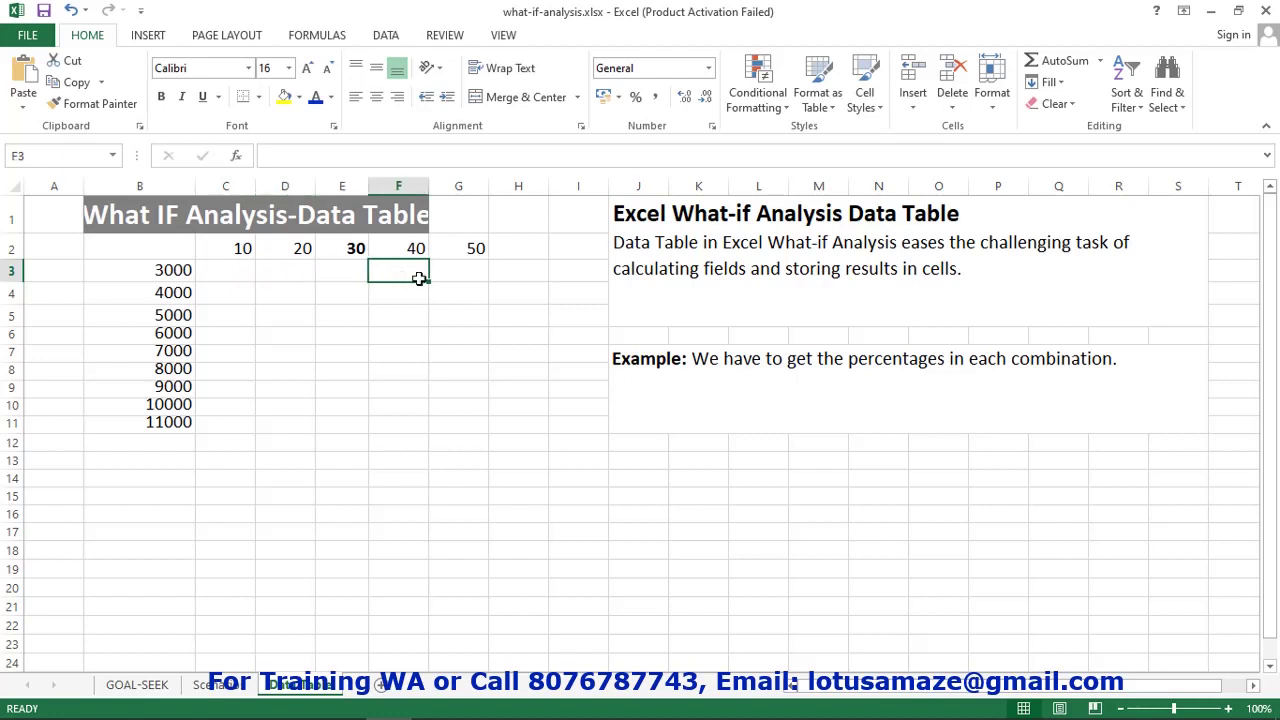
click(480, 280)
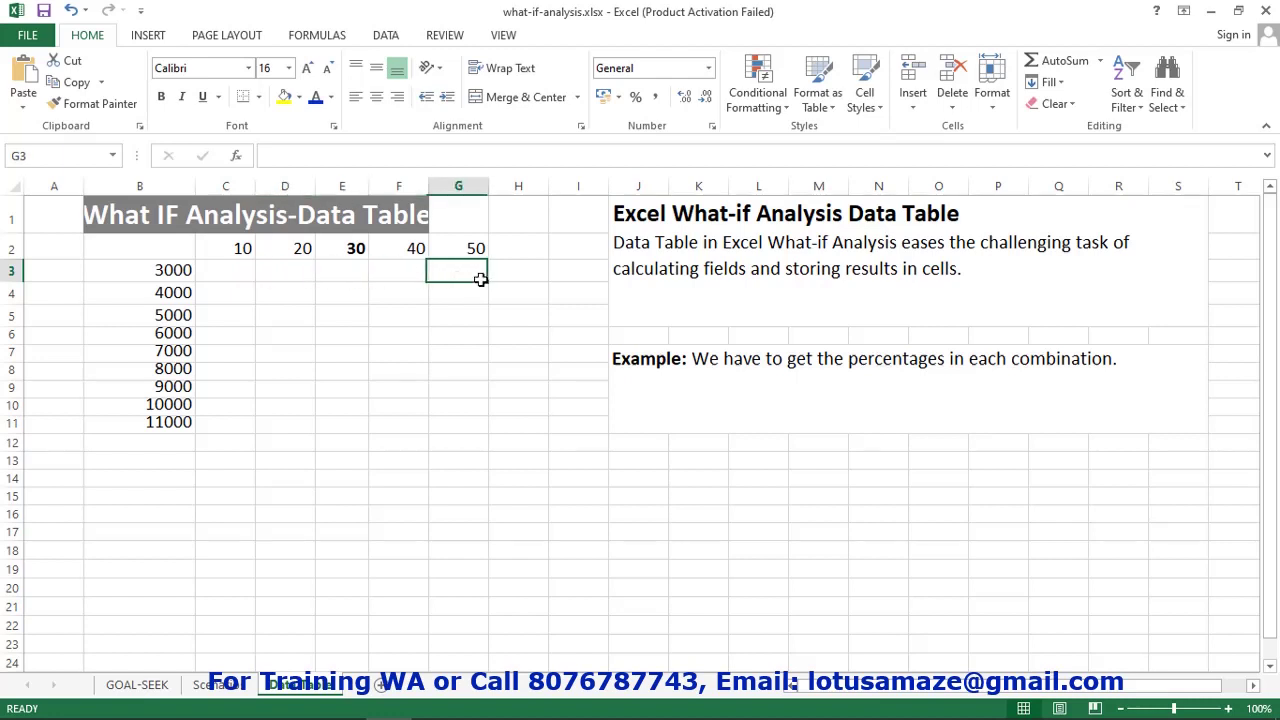
click(205, 301)
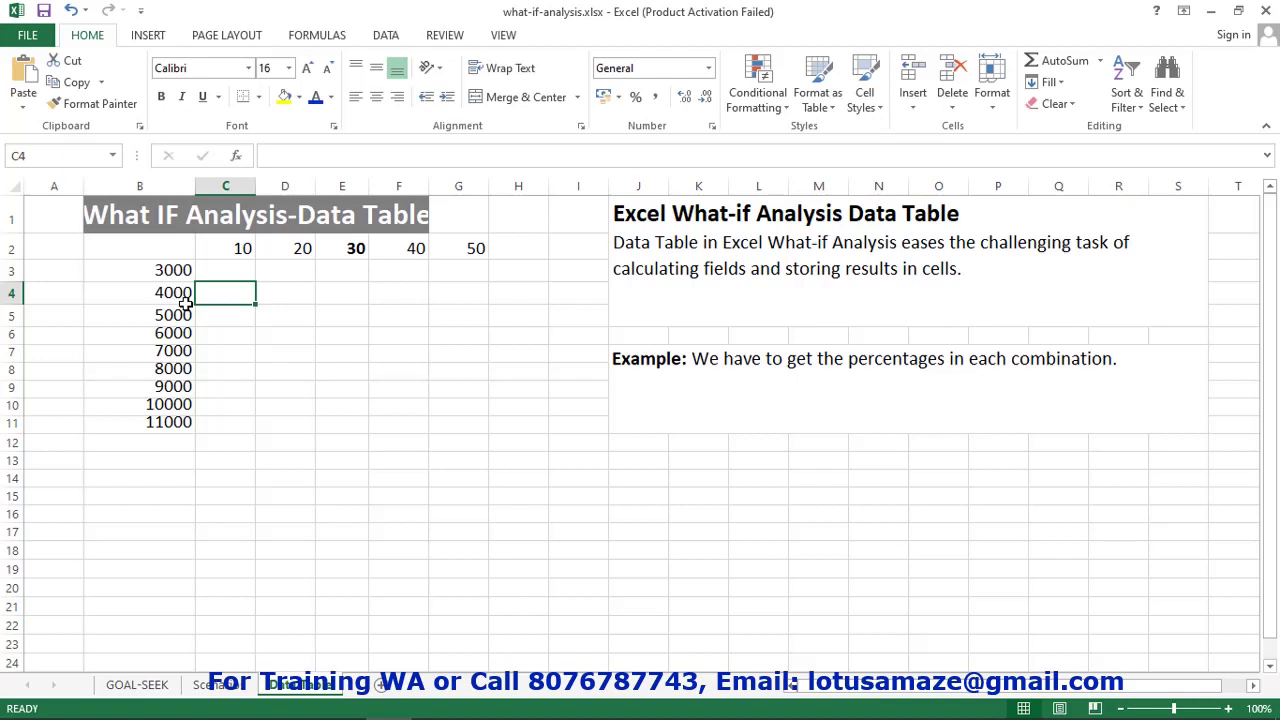
Enter the sample input values 10 in cell A2 and 300 in cell A3 beside the table
click(46, 251)
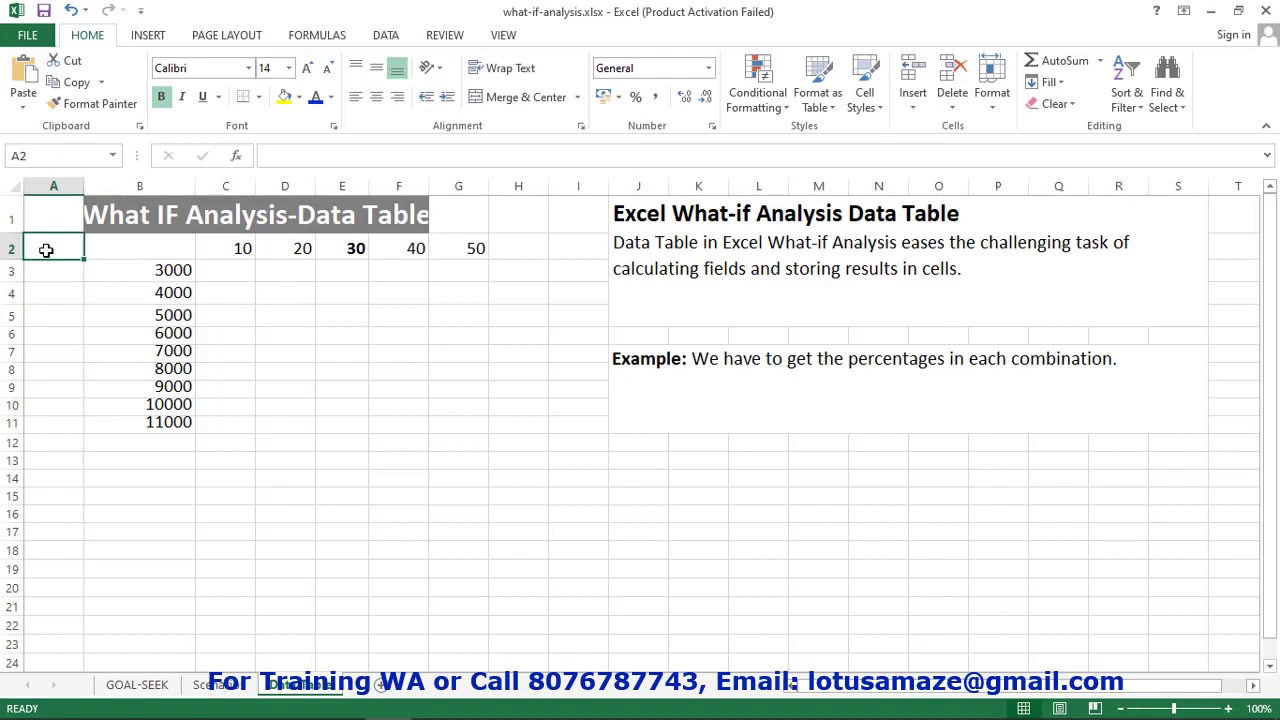
text(10)
click(47, 267)
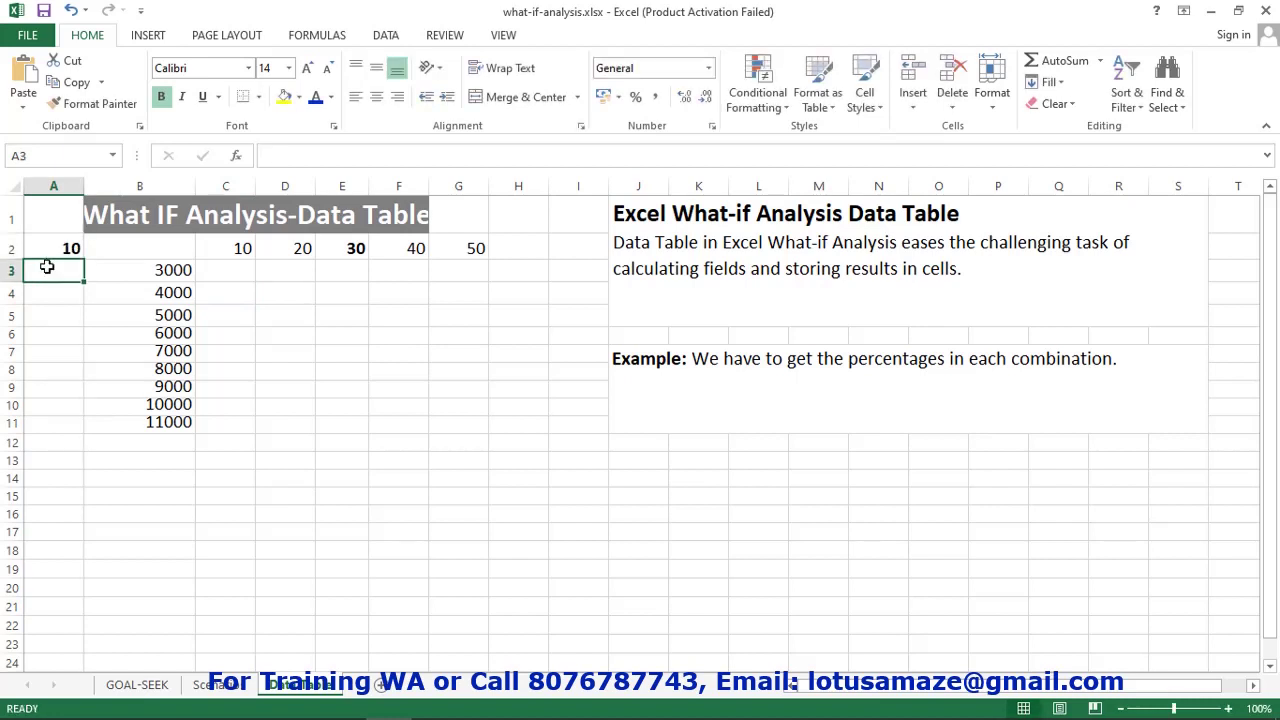
text(300)
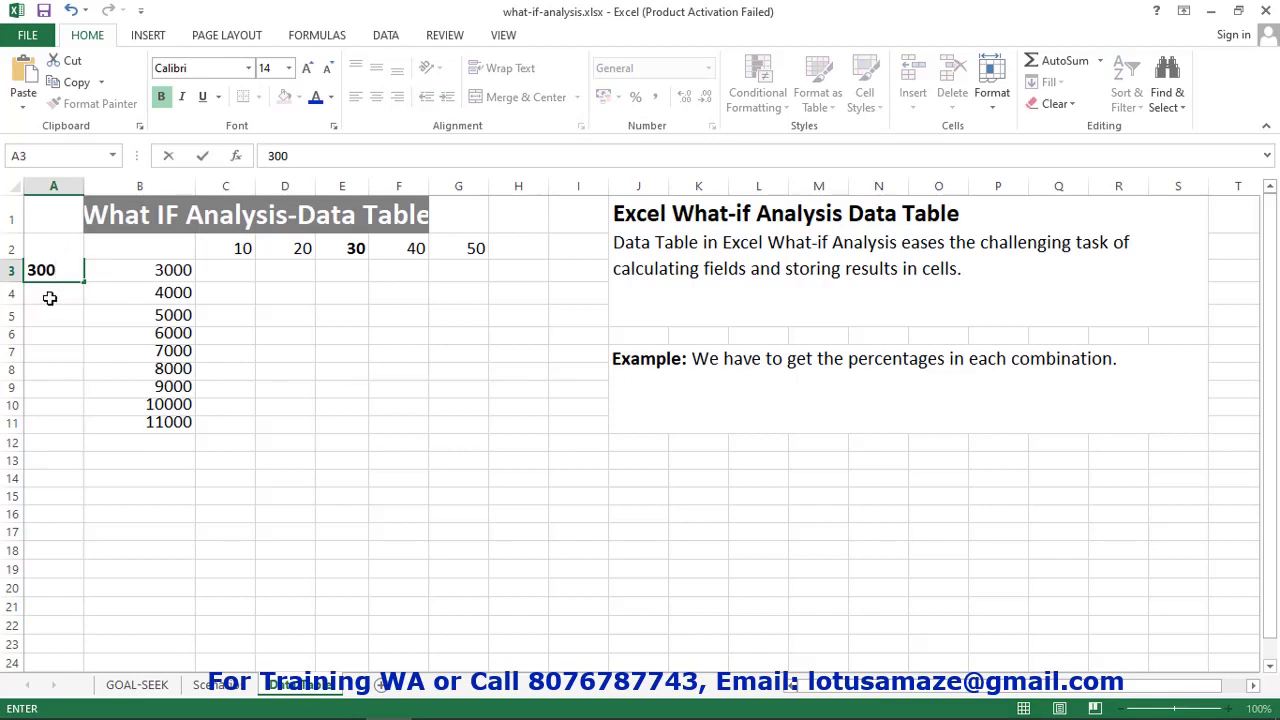
Calculate the percentage in cell A4 with the formula =(A2*A3)/100
click(50, 297)
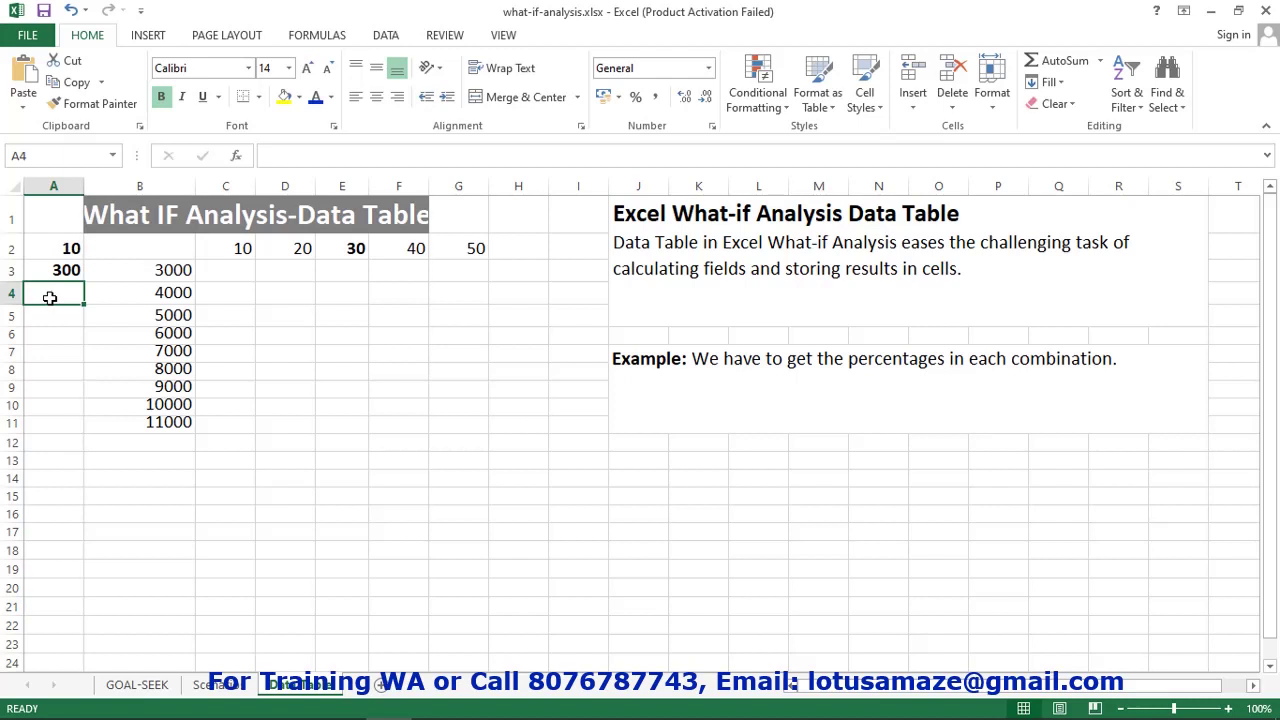
click(277, 155)
text(=(A2)
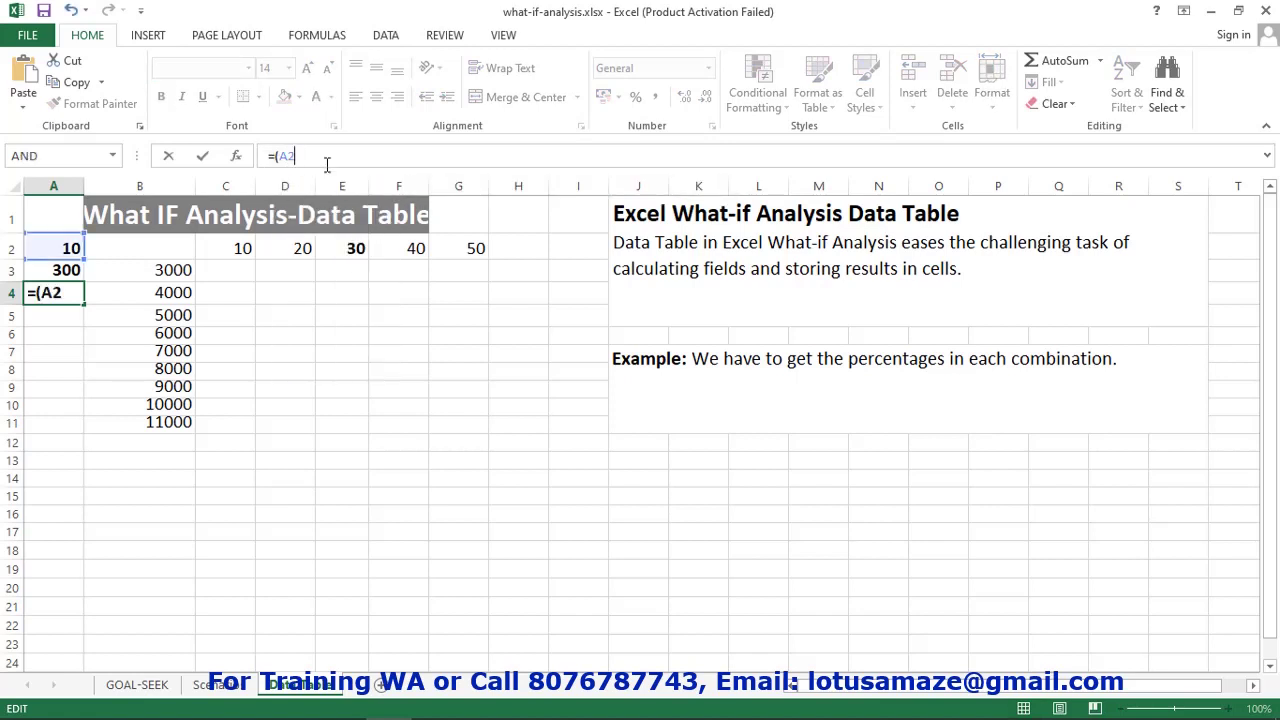
text(*A3)
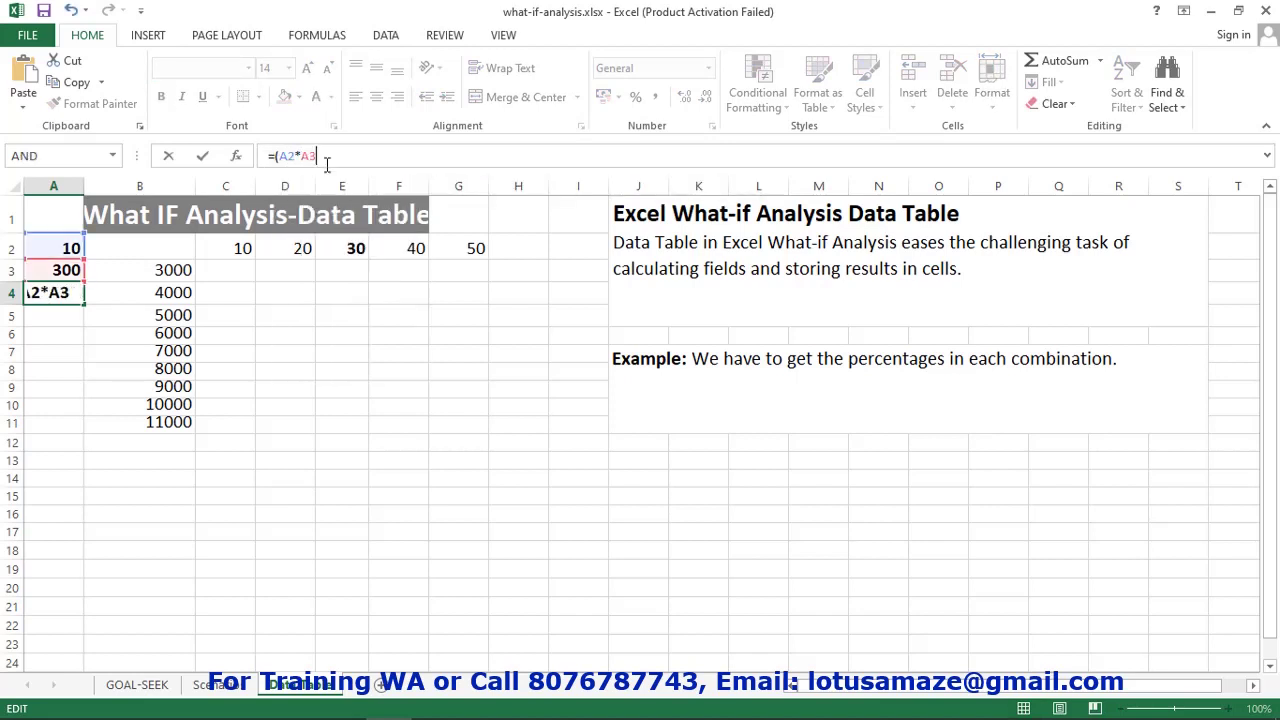
text()/100)
key(Return)
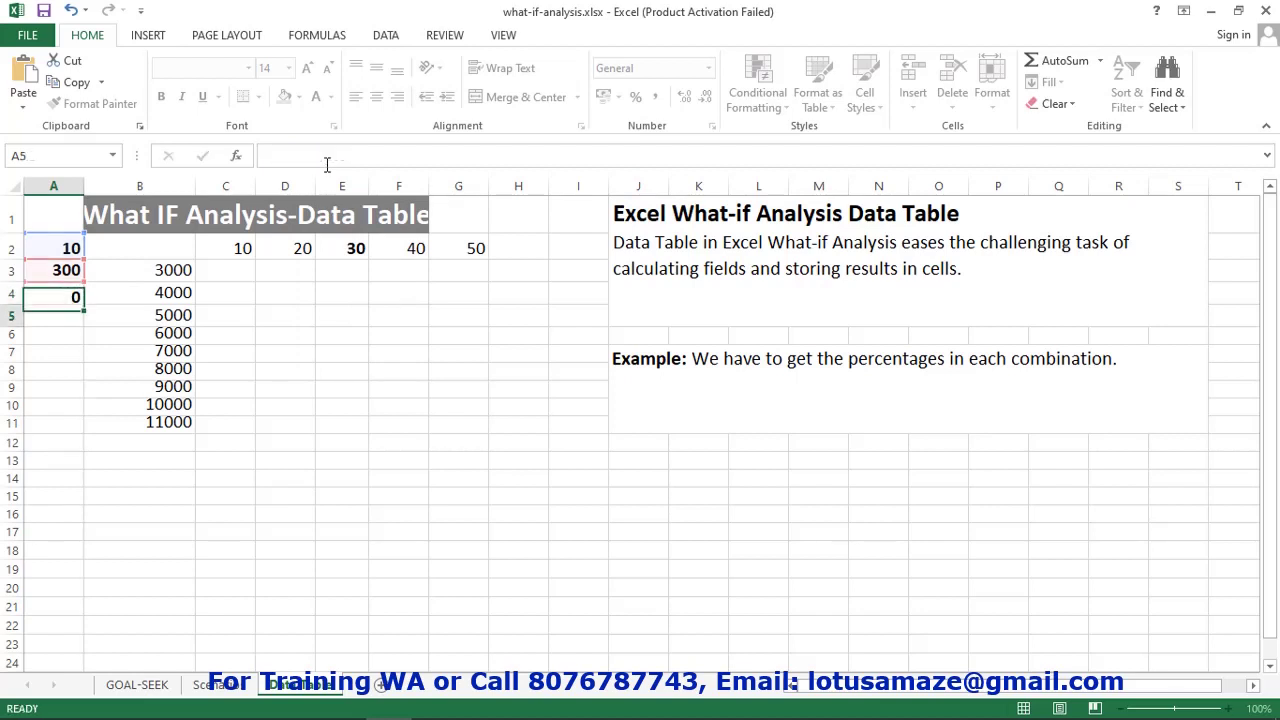
click(45, 292)
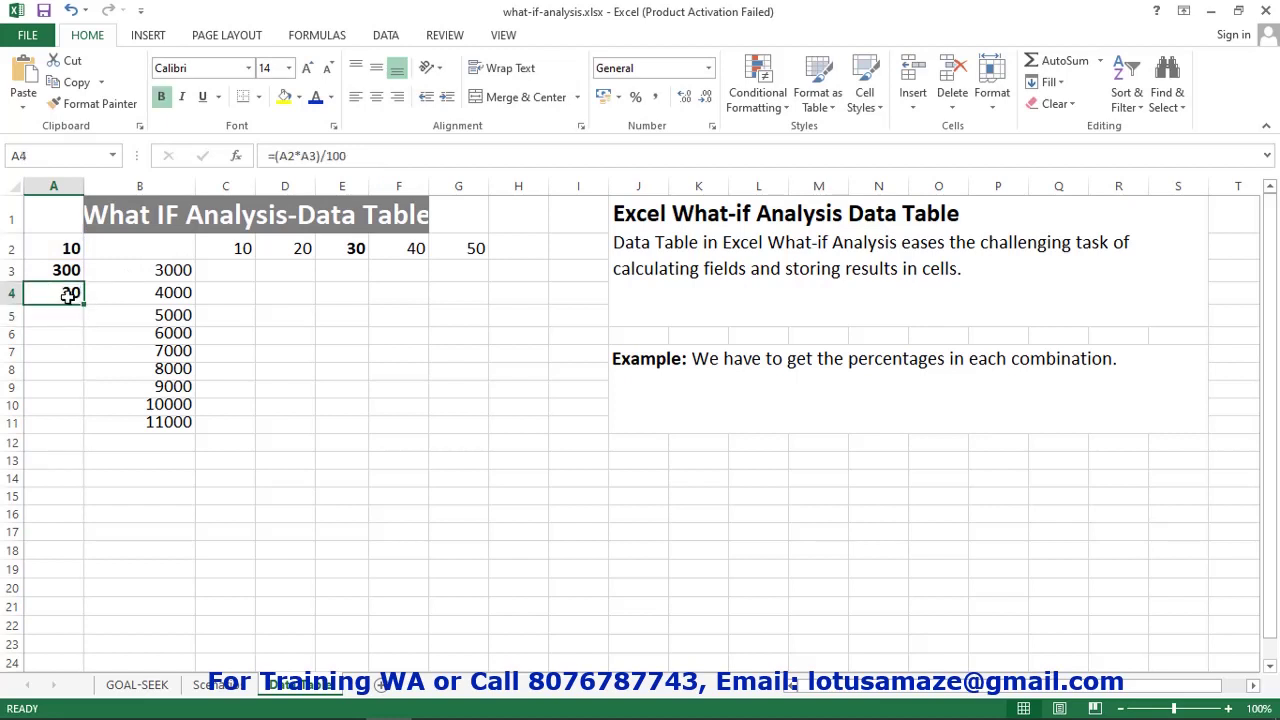
Link the table's corner cell B2 to the percentage formula with =A4
click(145, 250)
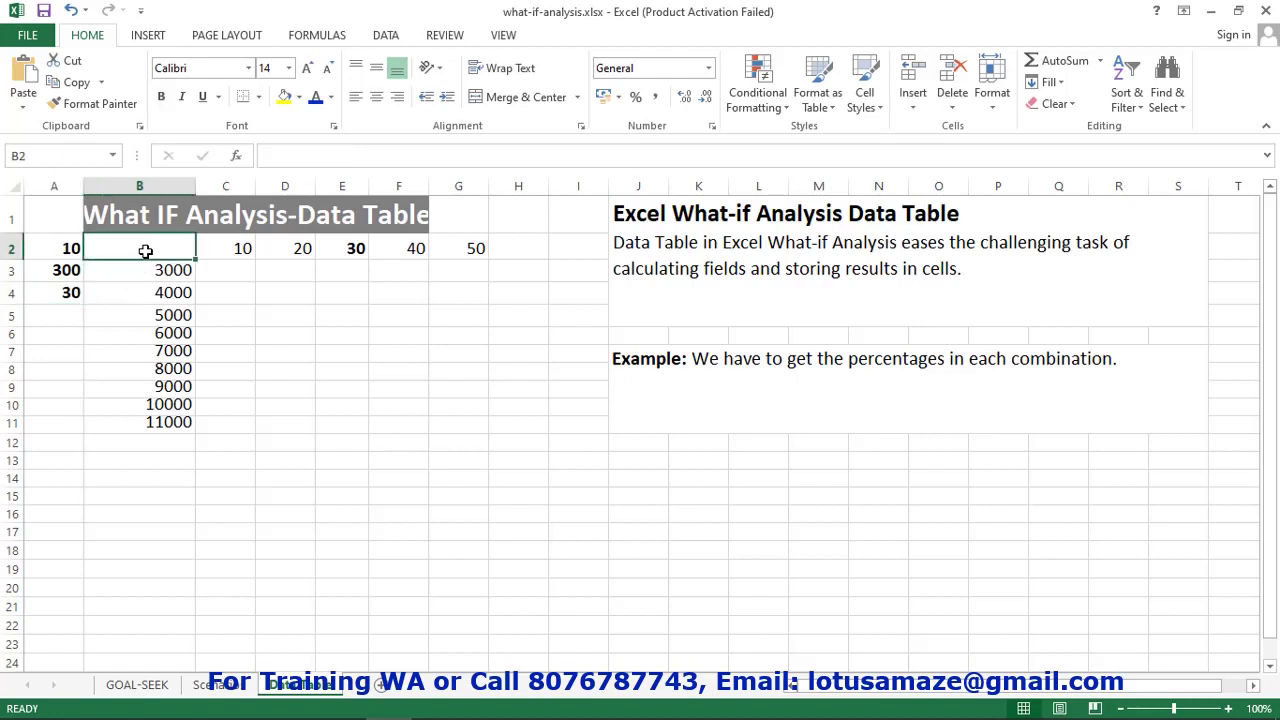
text(=)
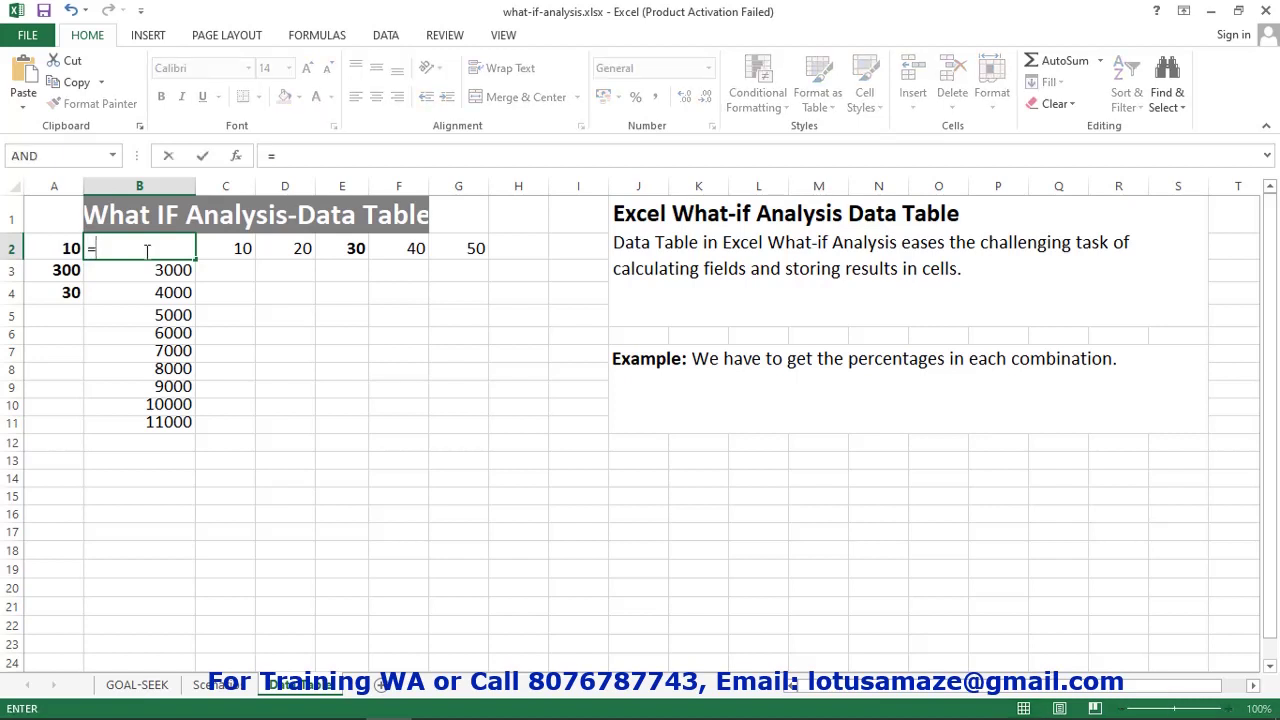
text(A4)
key(Return)
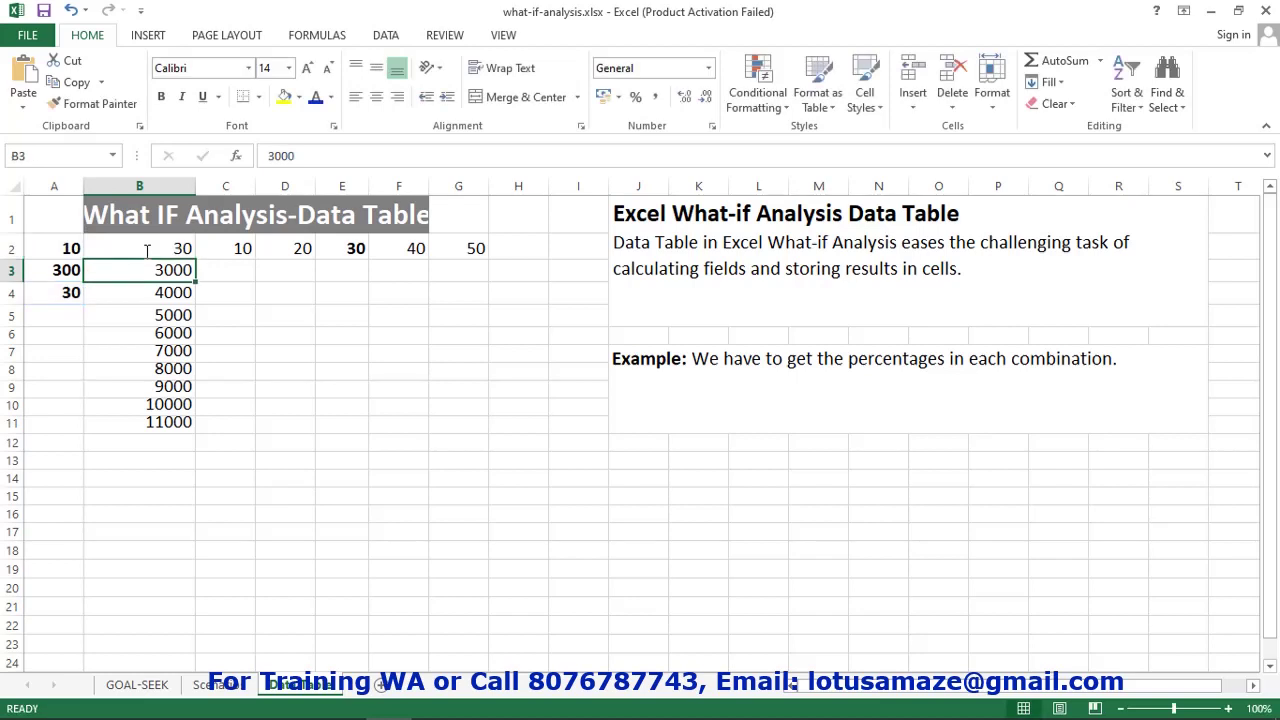
click(170, 250)
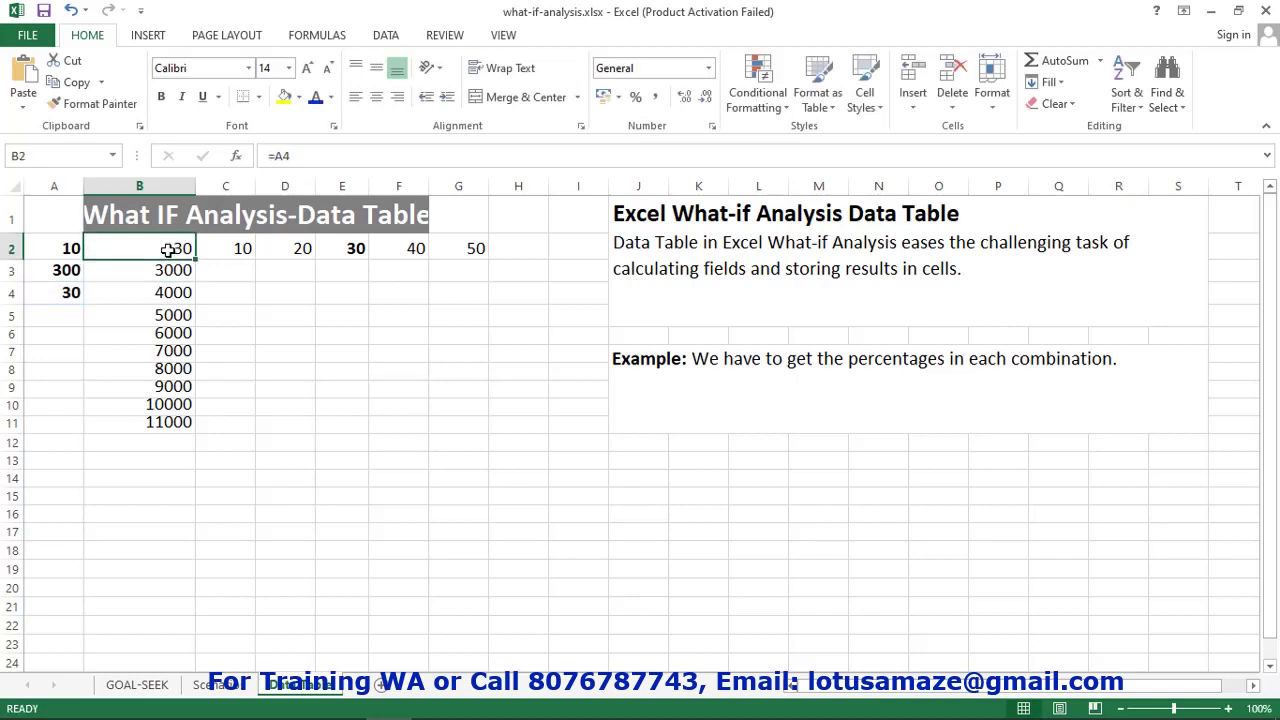
click(60, 295)
click(170, 248)
Create a two-variable Data Table over B2:G11 with A2 as the row input cell and A3 as the column input cell
drag(167, 250, 450, 418)
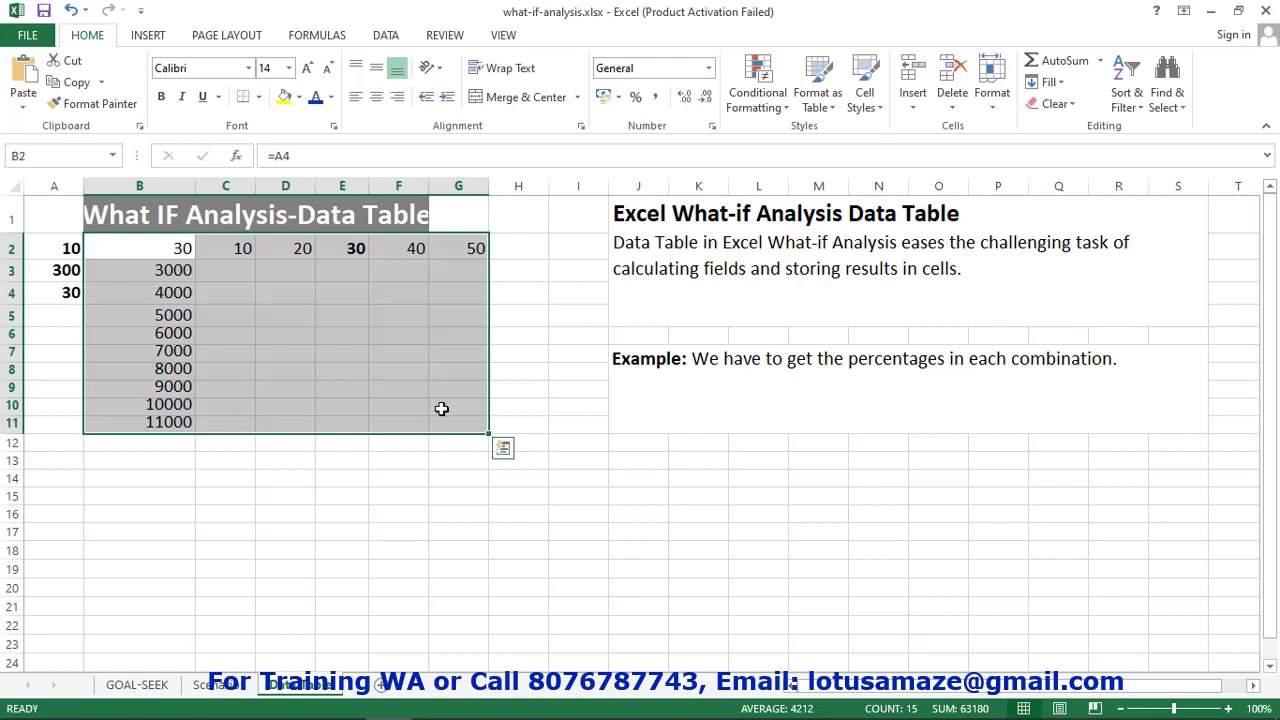
click(386, 38)
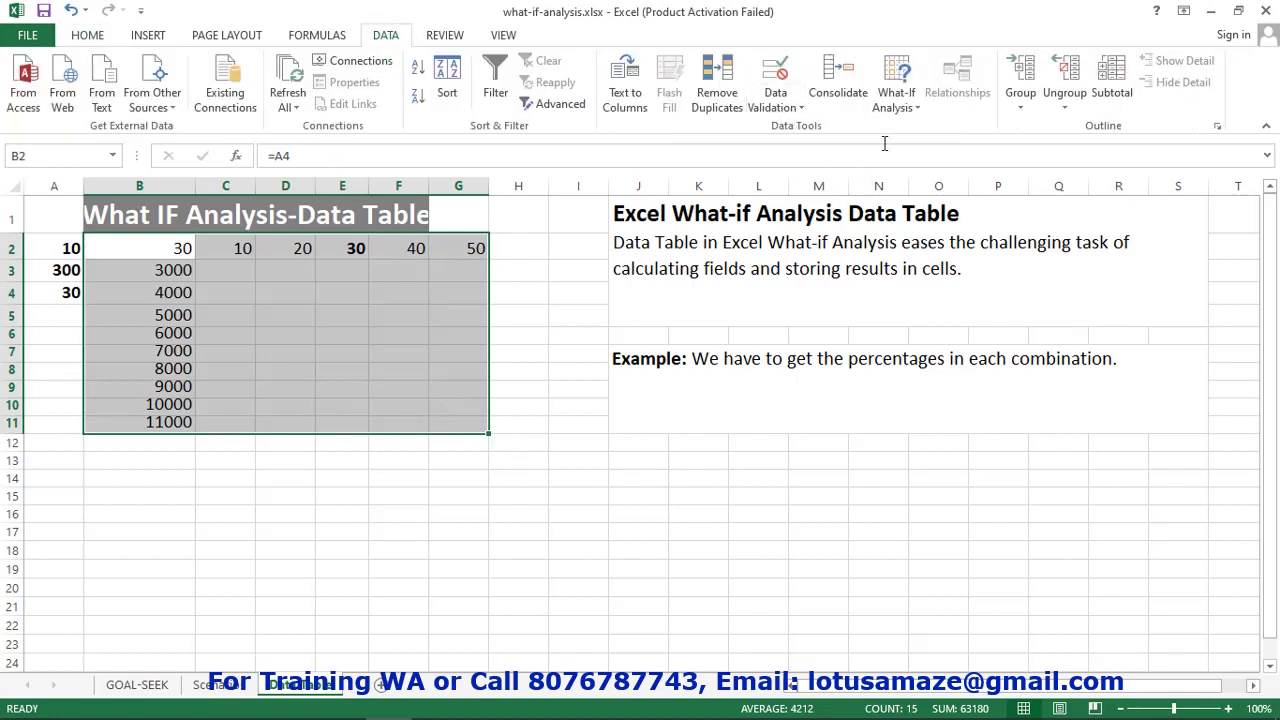
click(900, 106)
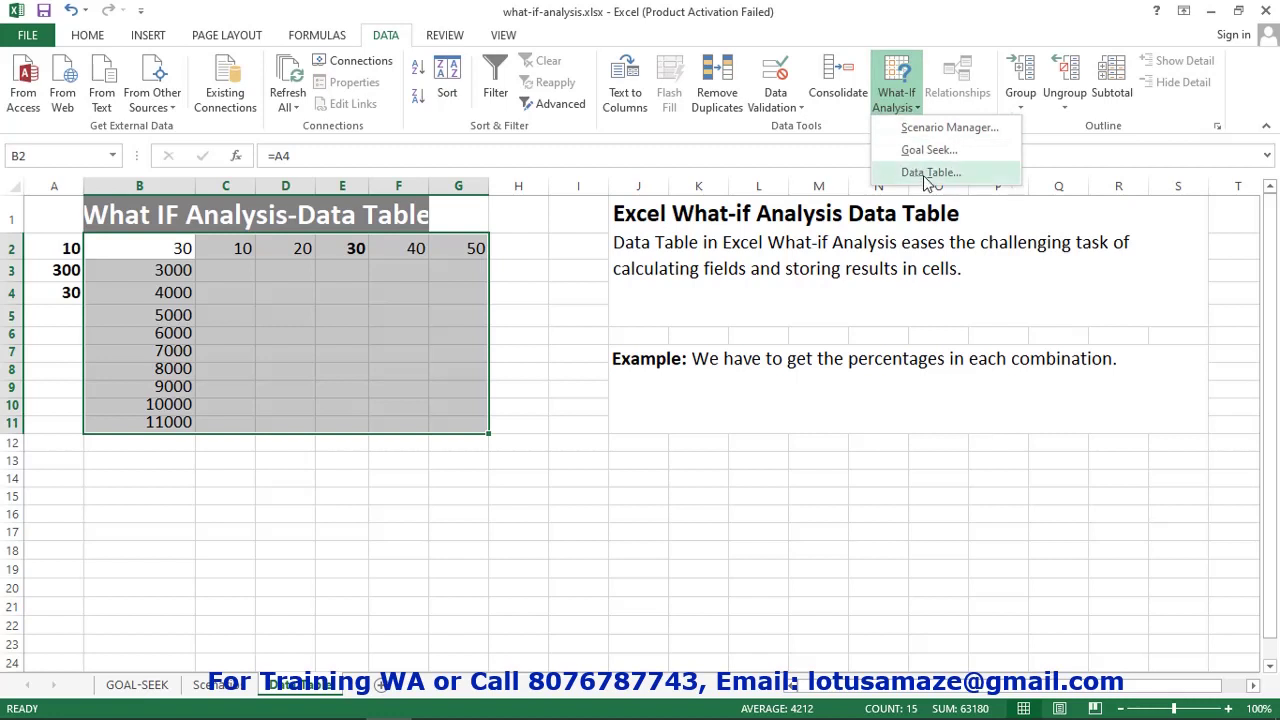
click(925, 176)
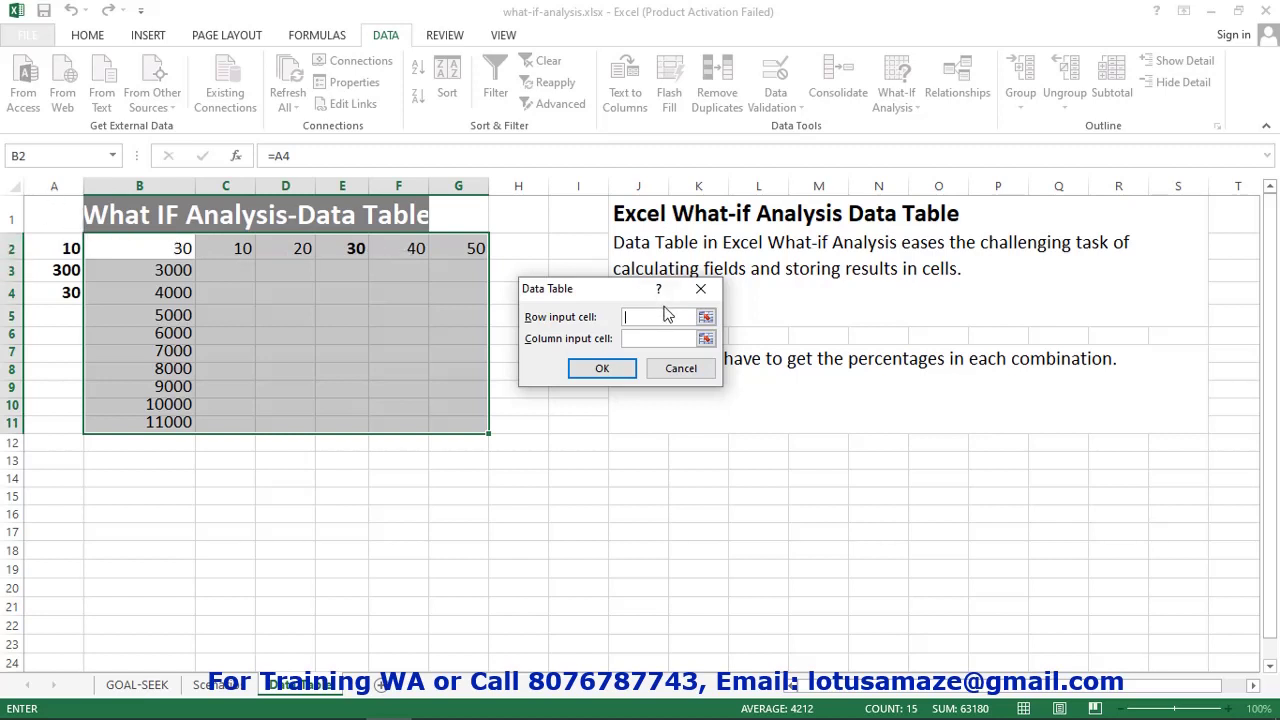
text(A2)
click(648, 343)
text(A3)
click(615, 370)
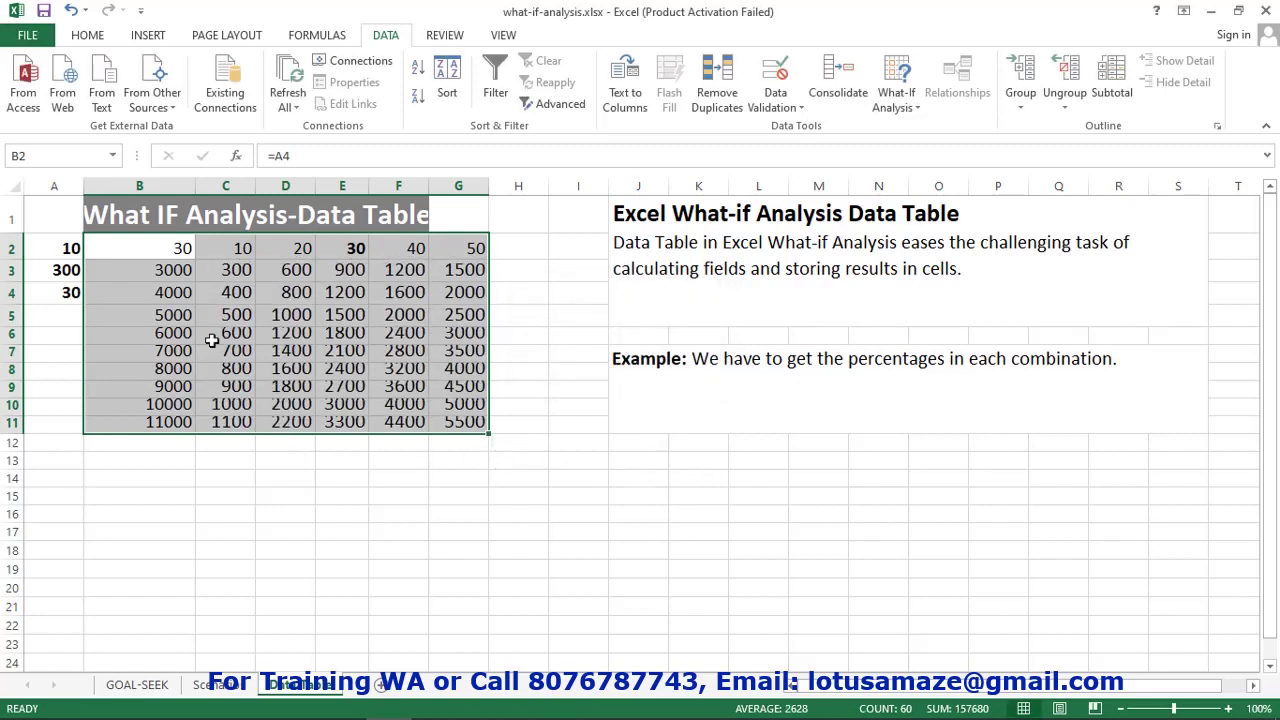
Check the calculated percentages in rows 3 and 4 of the data table against the amounts in column B
click(242, 274)
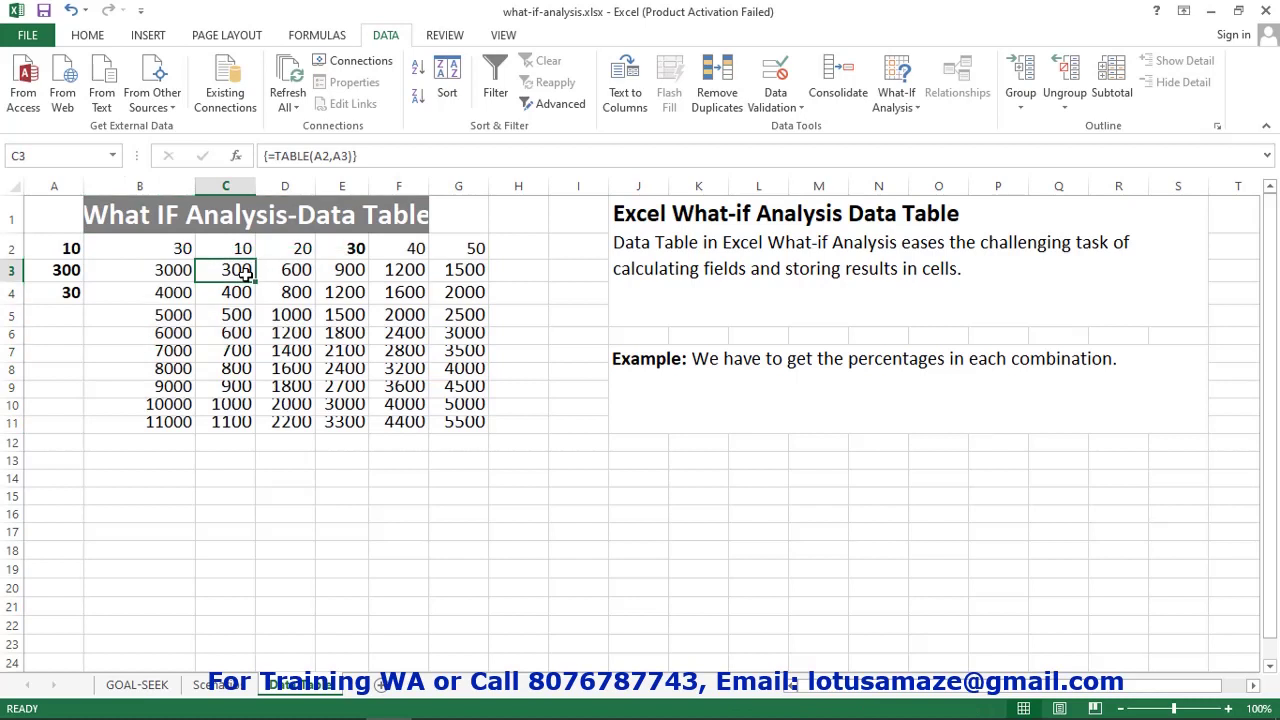
click(170, 276)
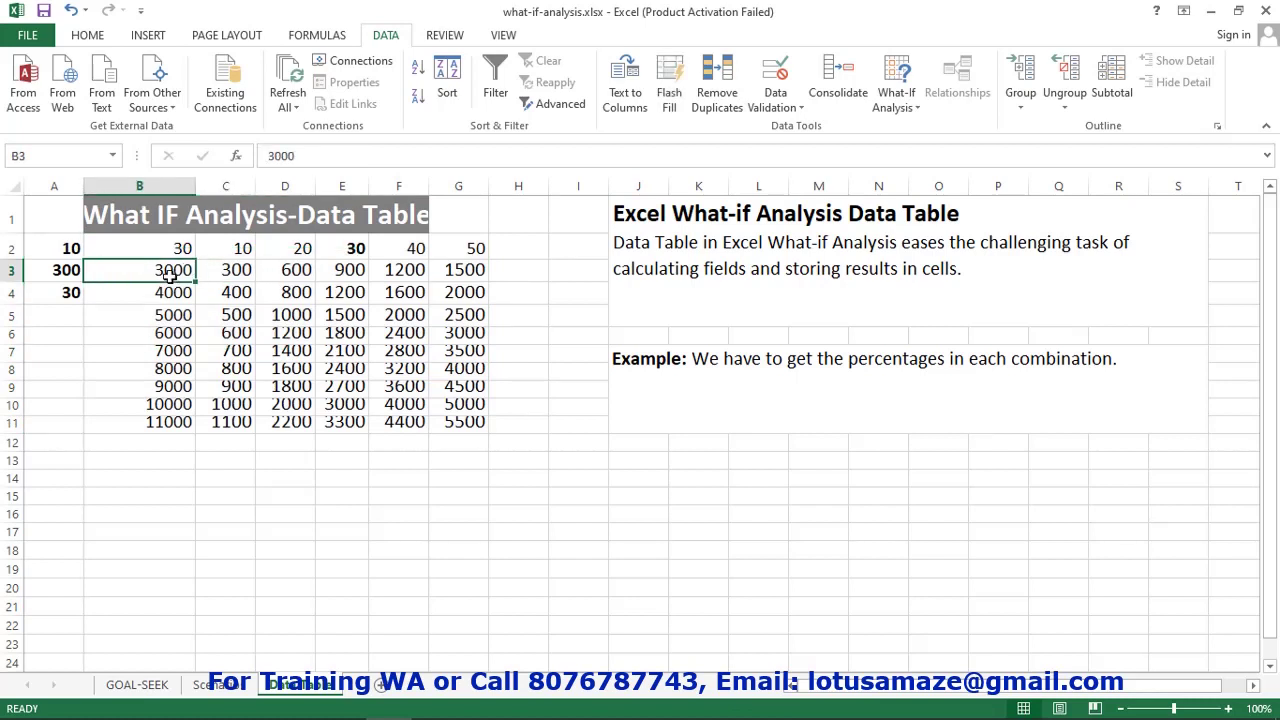
click(300, 277)
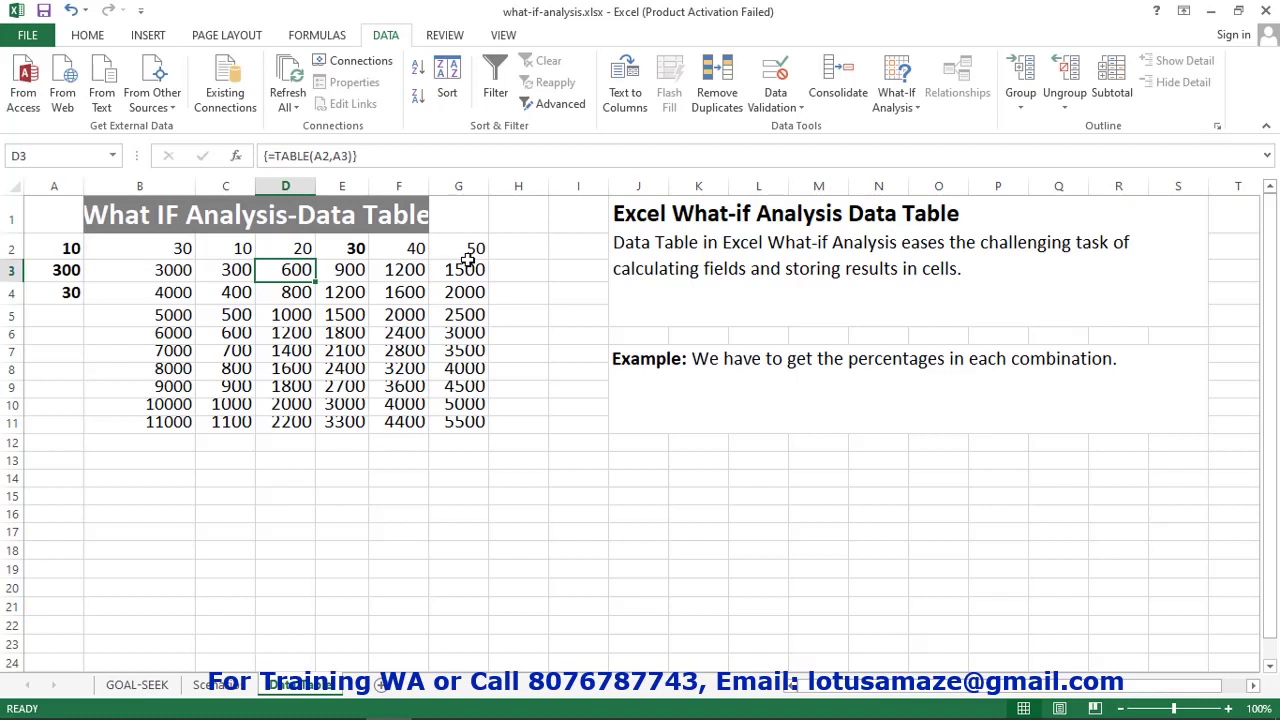
click(237, 294)
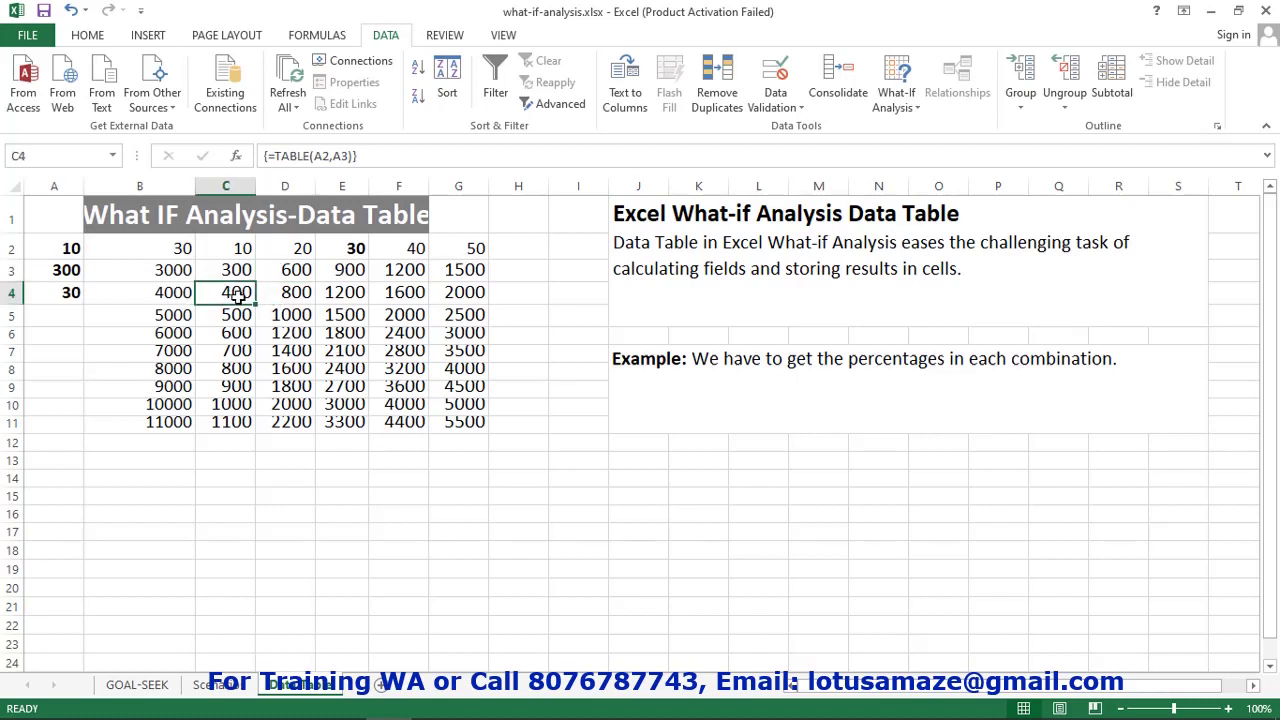
click(302, 293)
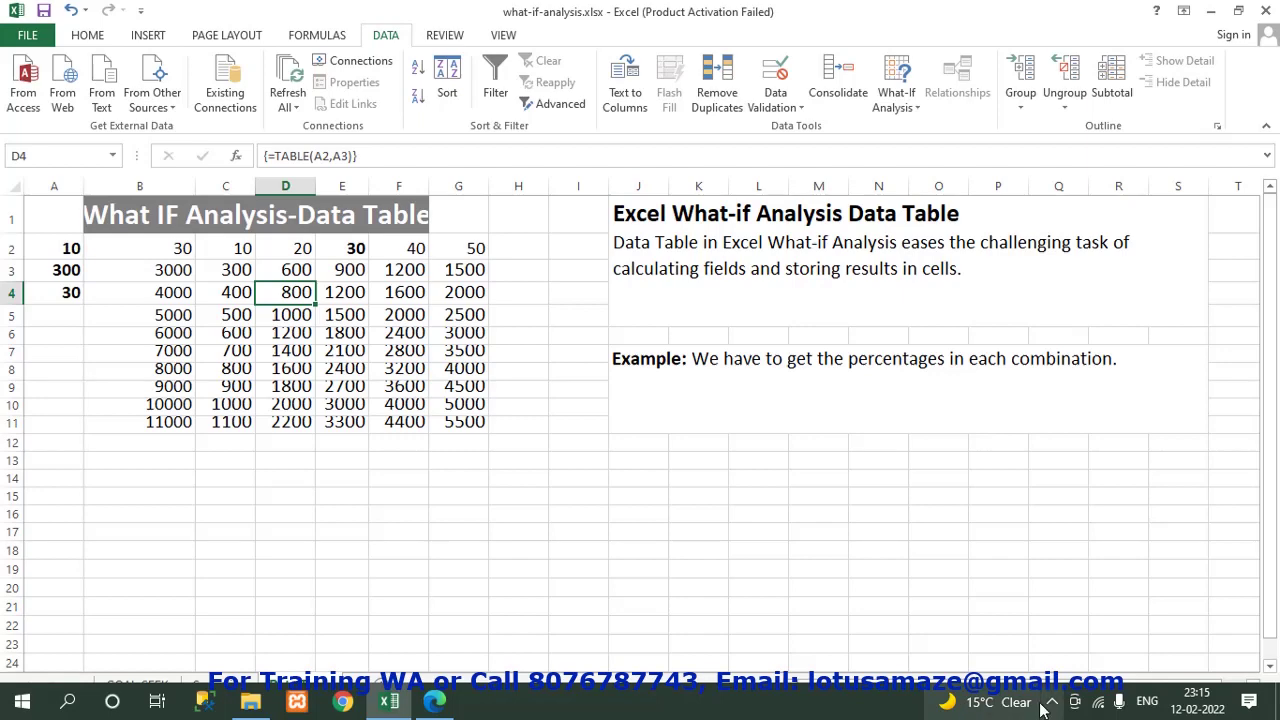
click(1051, 703)
click(1052, 625)
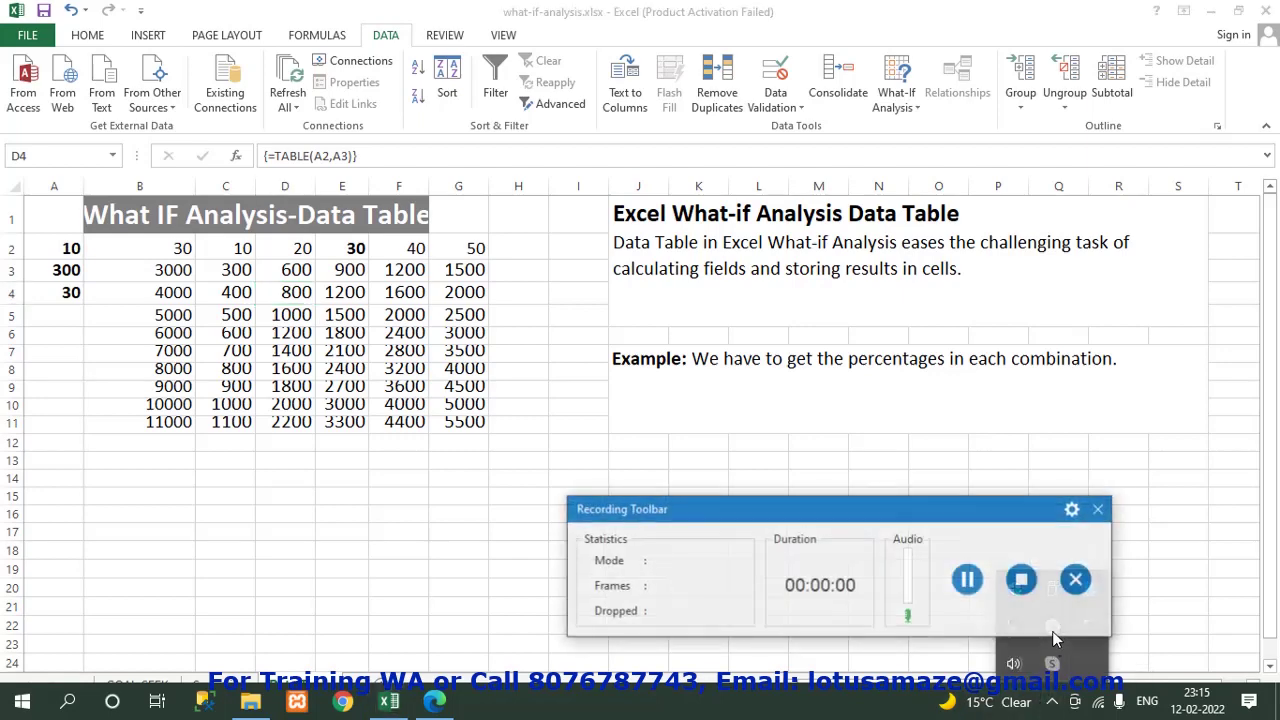